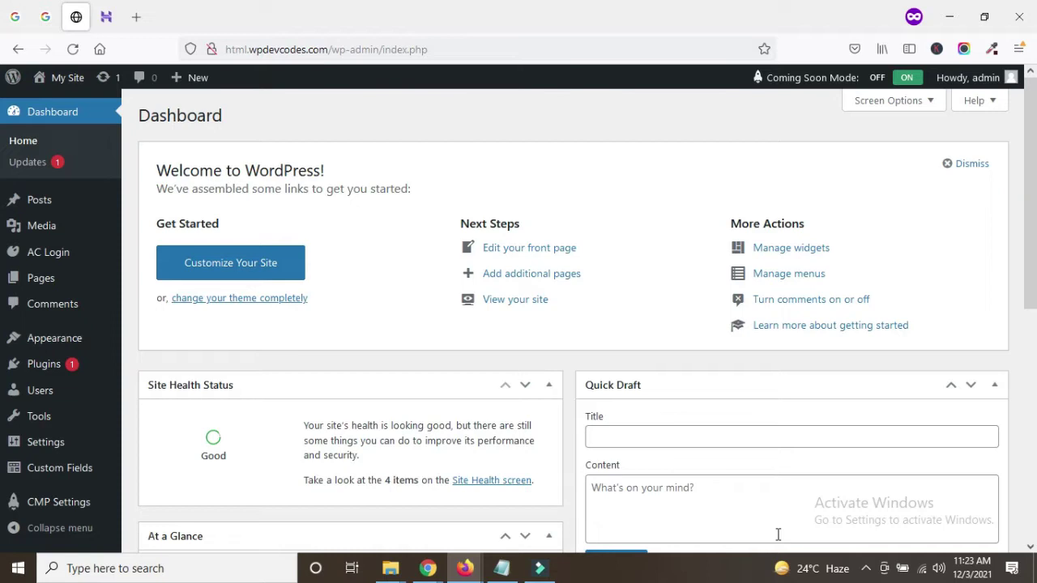
- Switch to the Hostinger hosting account page for wpdevcodes.com and open its FTP Accounts
click(106, 18)
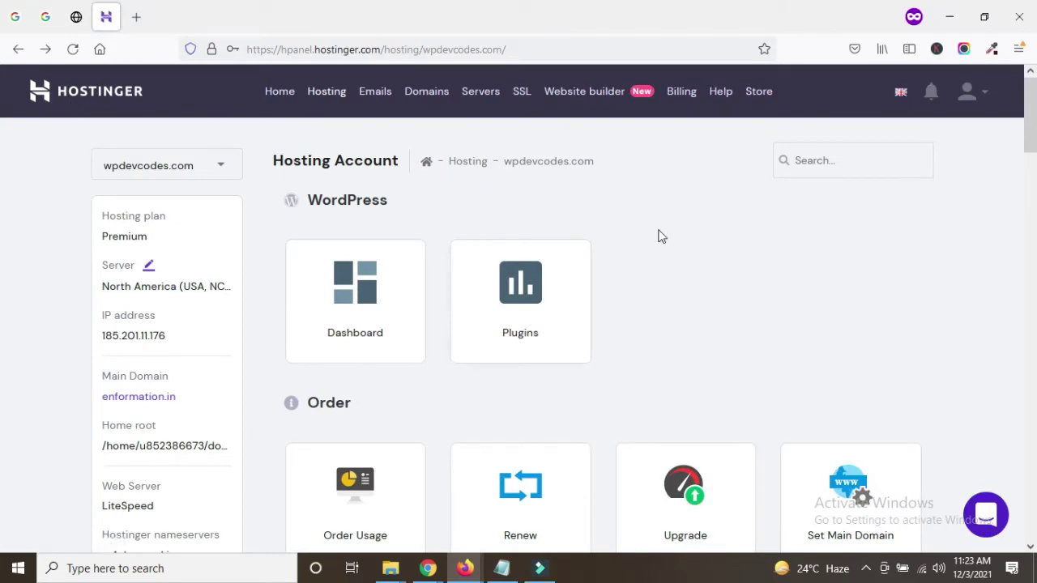
scroll(435, 296, down, 5)
scroll(435, 300, up, 5)
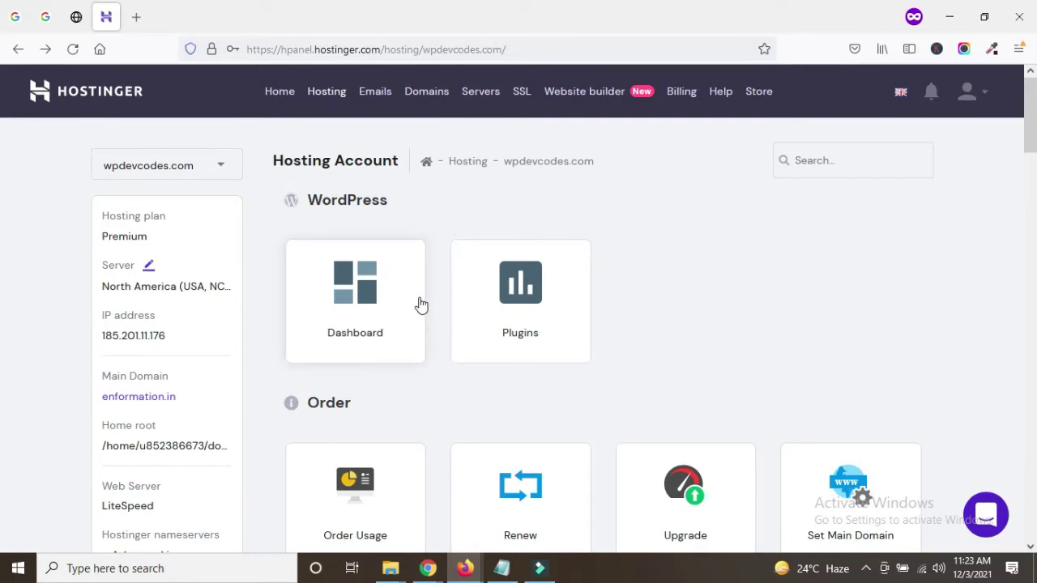
scroll(419, 333, down, 10)
scroll(441, 380, down, 2)
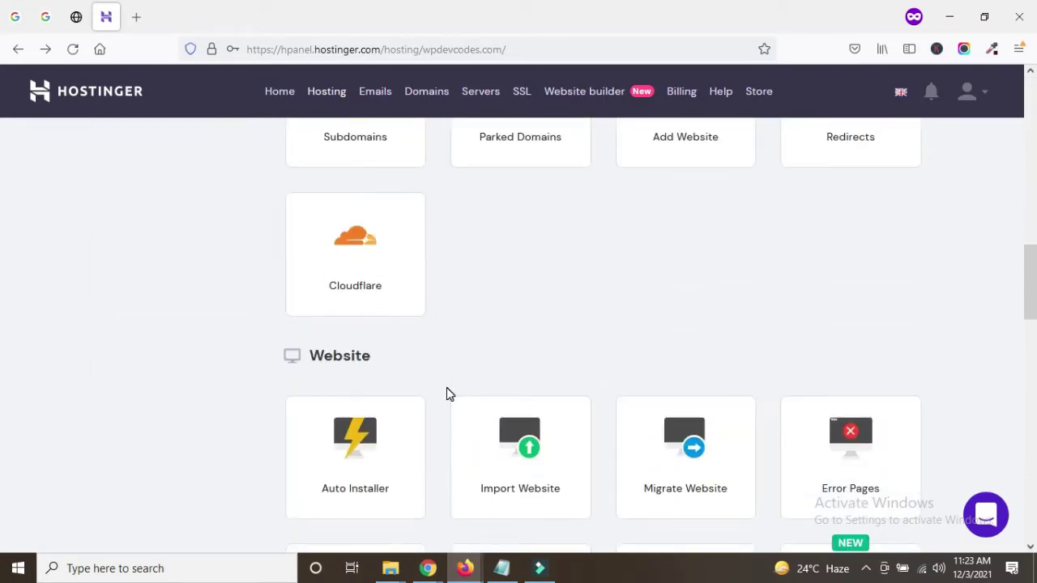
scroll(446, 394, down, 5)
scroll(446, 389, up, 4)
scroll(448, 378, down, 4)
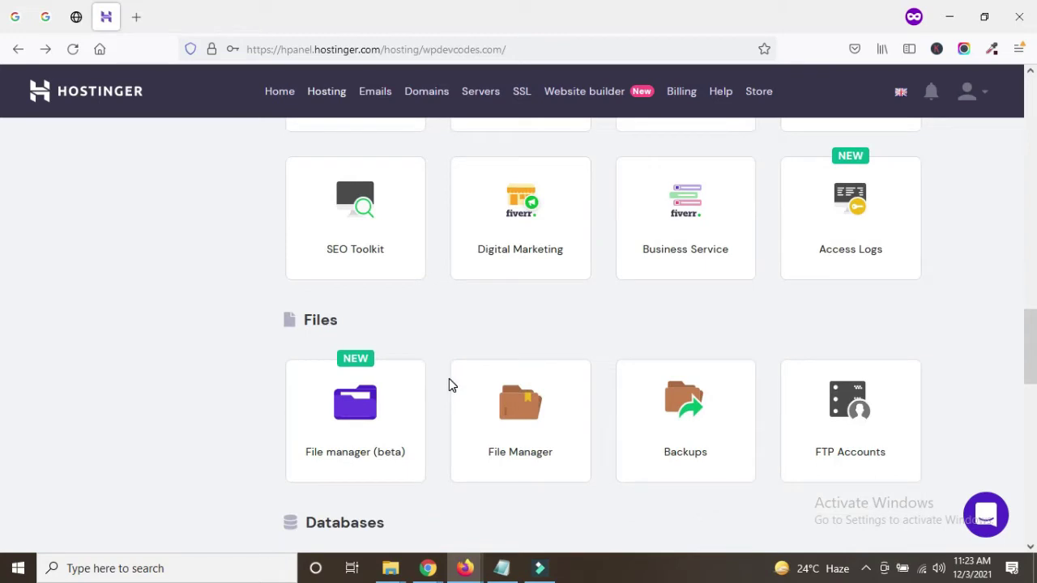
scroll(449, 378, down, 2)
scroll(449, 384, down, 1)
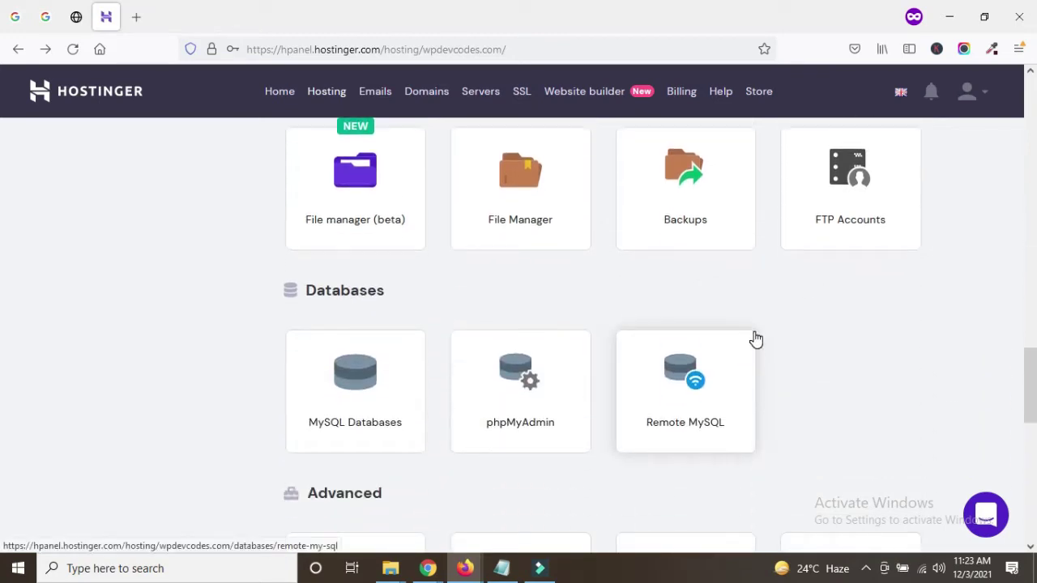
scroll(754, 340, up, 1)
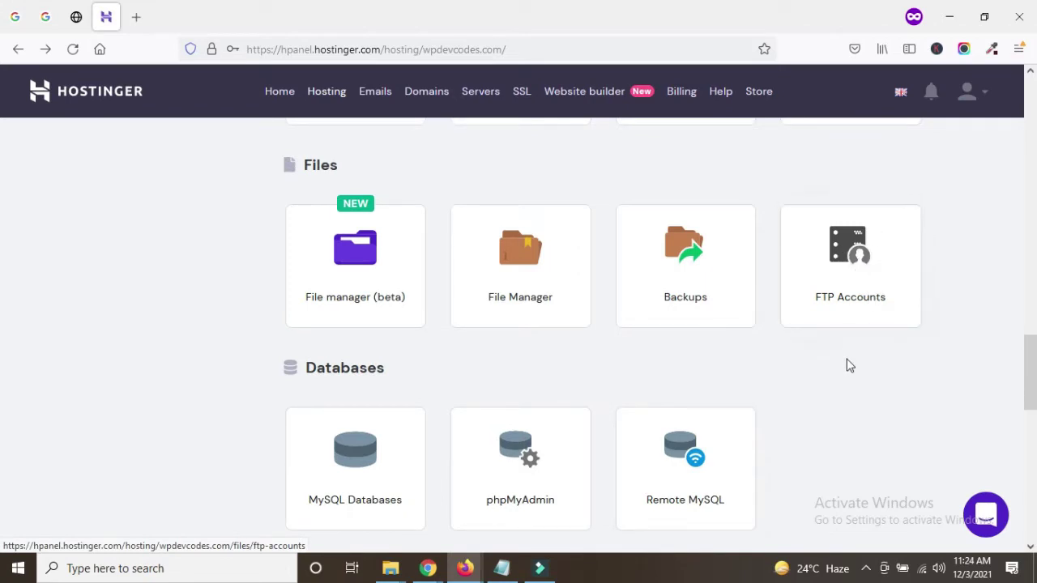
click(854, 265)
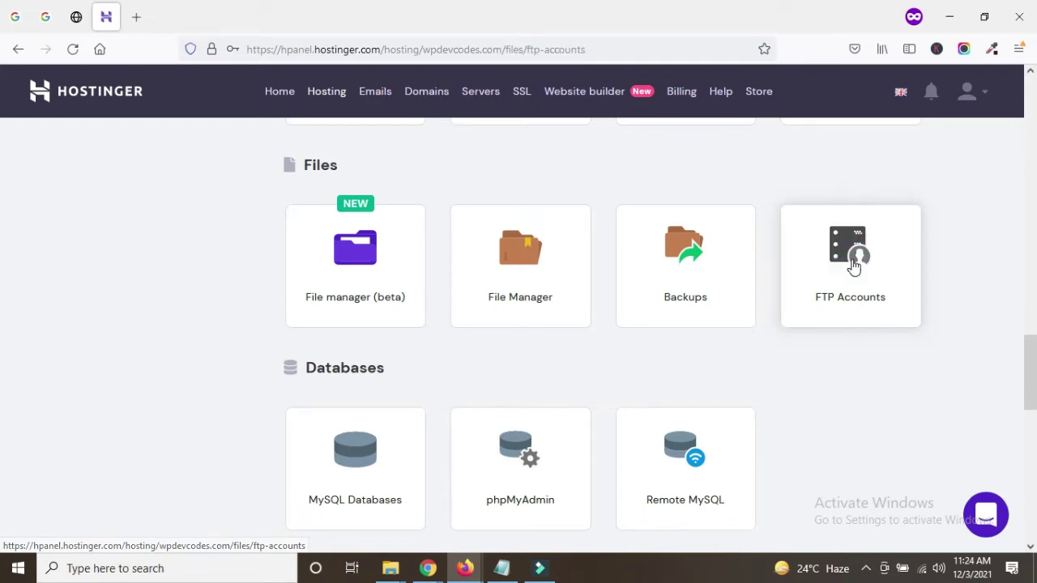
- Examine the FTP access details and the new FTP account form's directory, username and password fields
scroll(486, 324, up, 5)
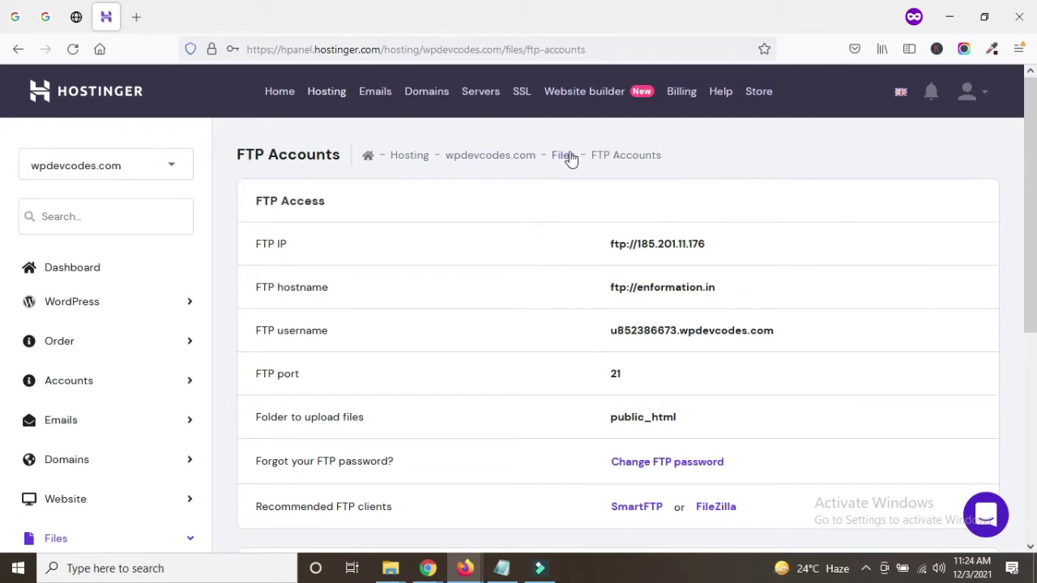
scroll(585, 324, down, 5)
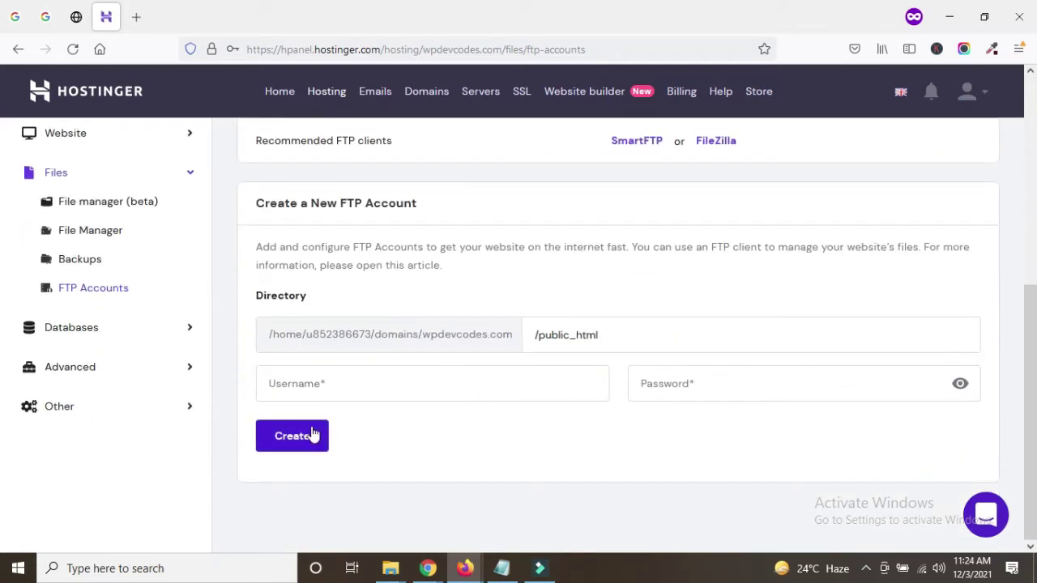
drag(251, 205, 417, 213)
click(456, 197)
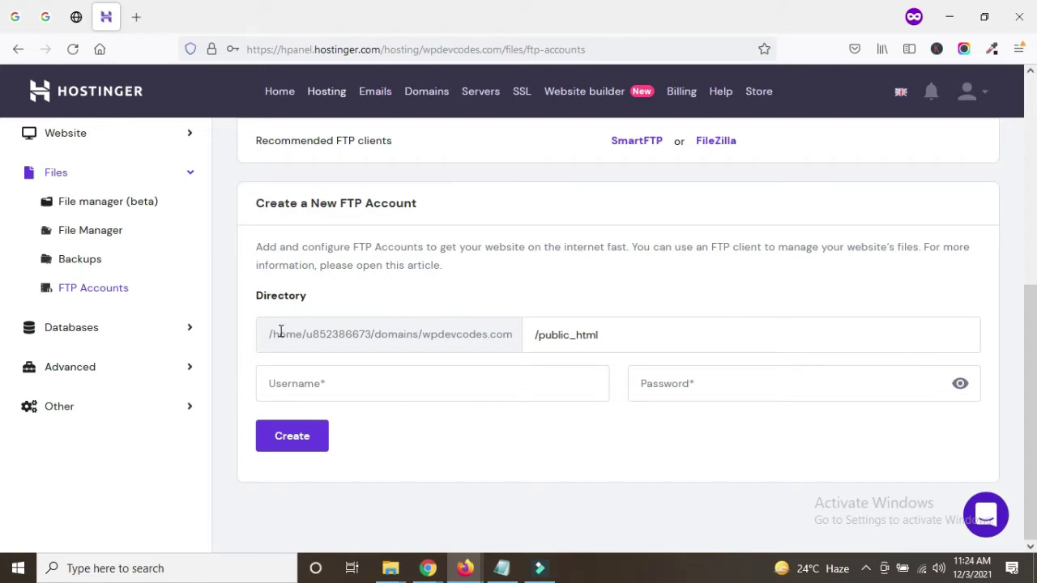
drag(275, 335, 626, 336)
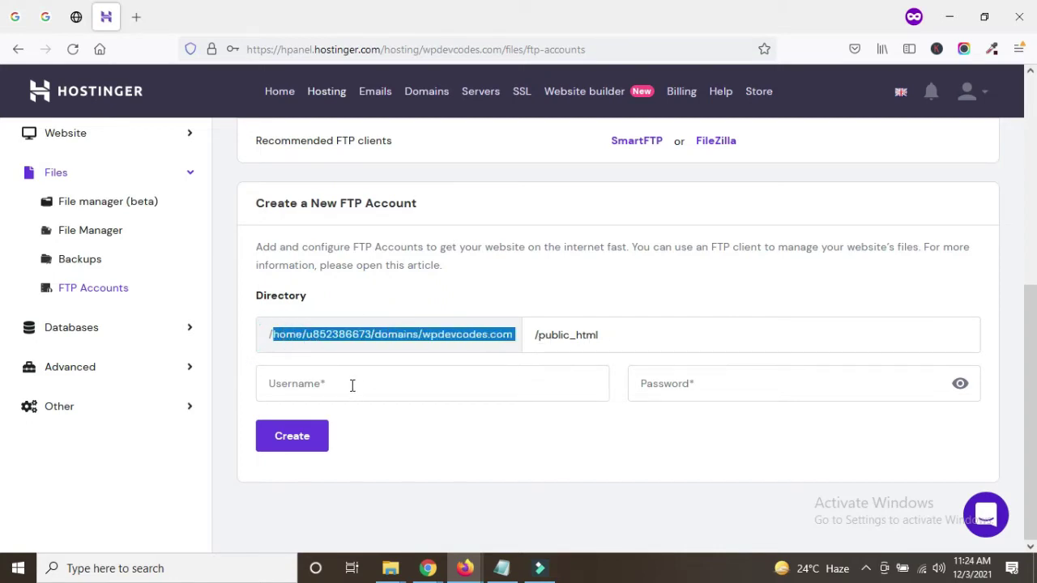
click(388, 430)
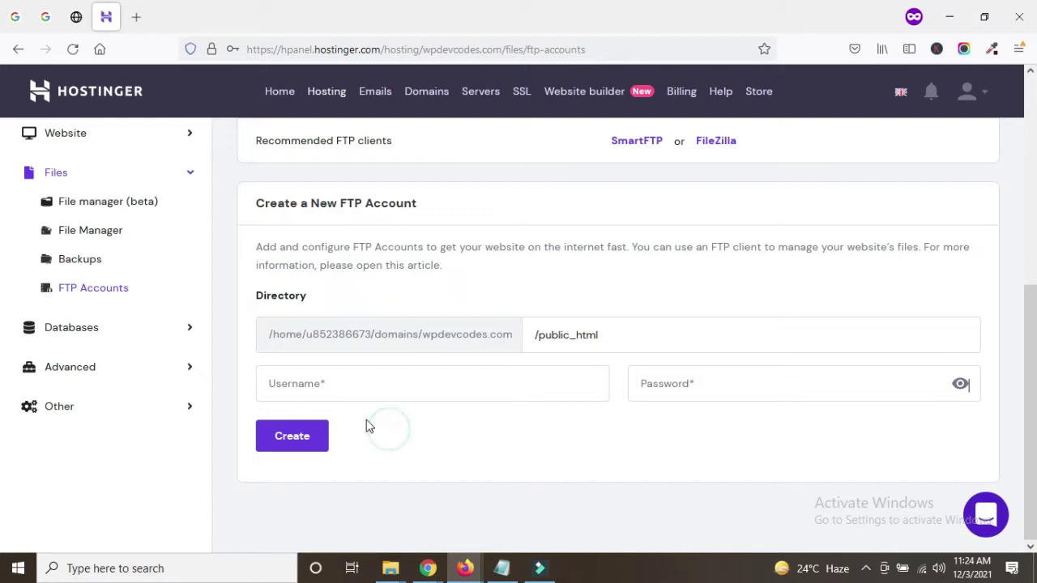
click(312, 384)
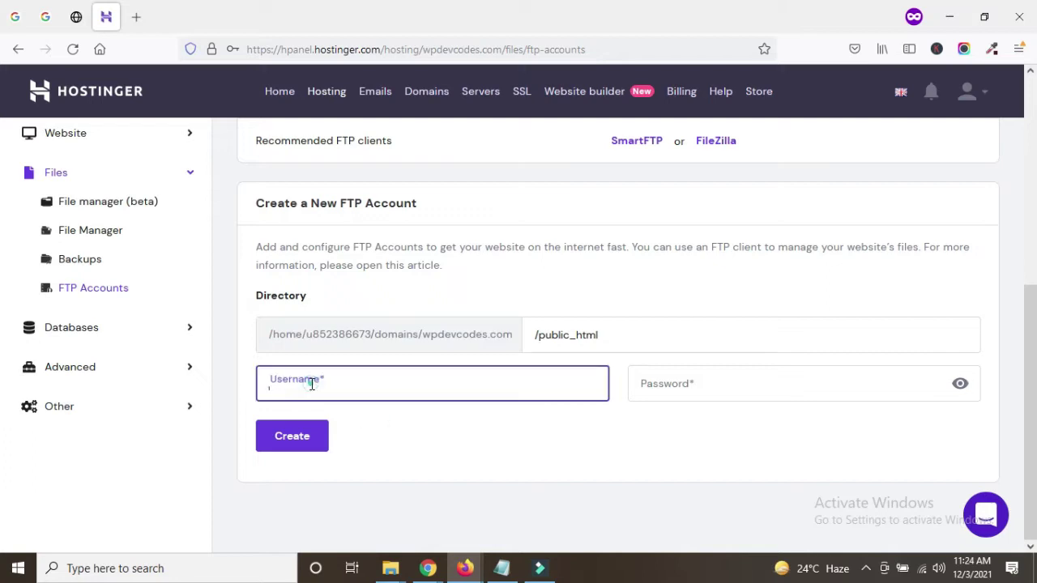
click(707, 381)
click(584, 474)
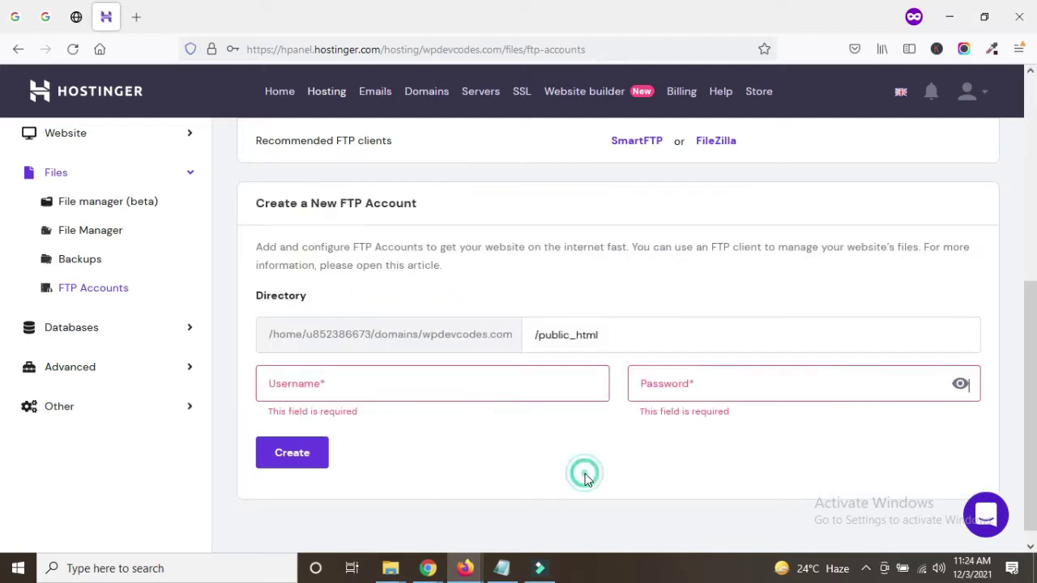
- Enter webdev as the username of the new FTP account
click(387, 430)
click(351, 385)
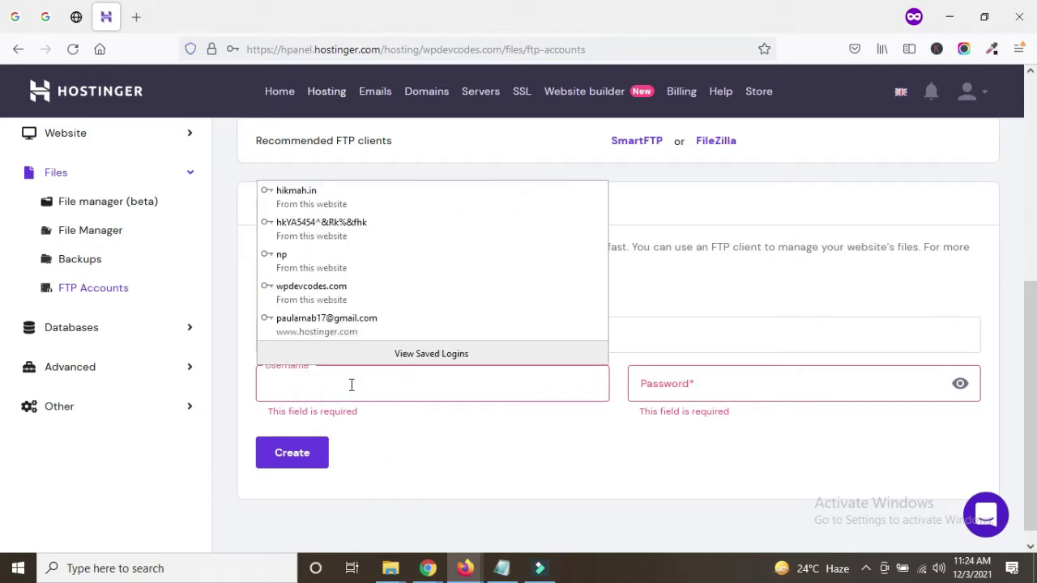
text(webdev)
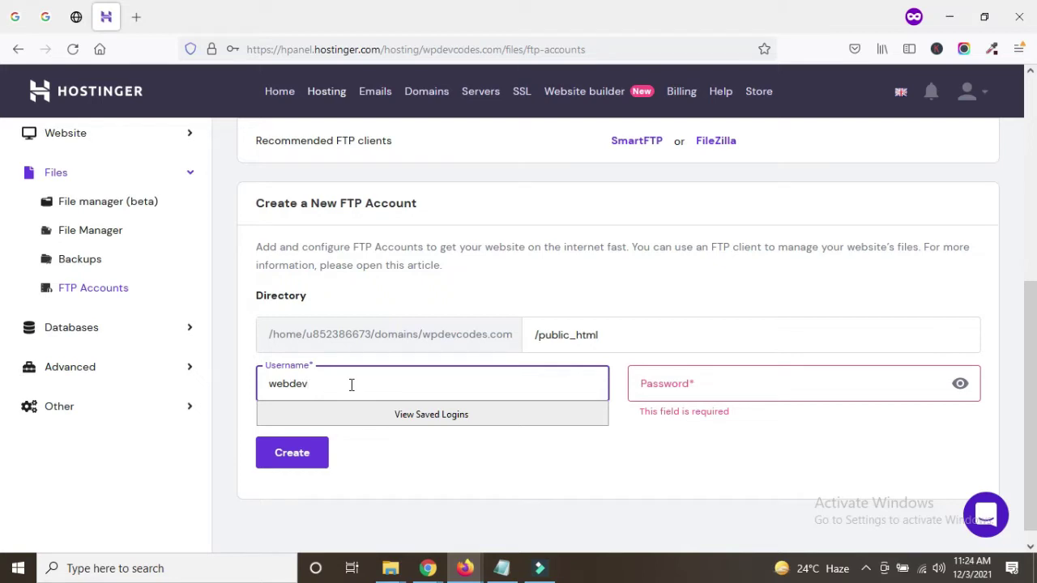
click(594, 468)
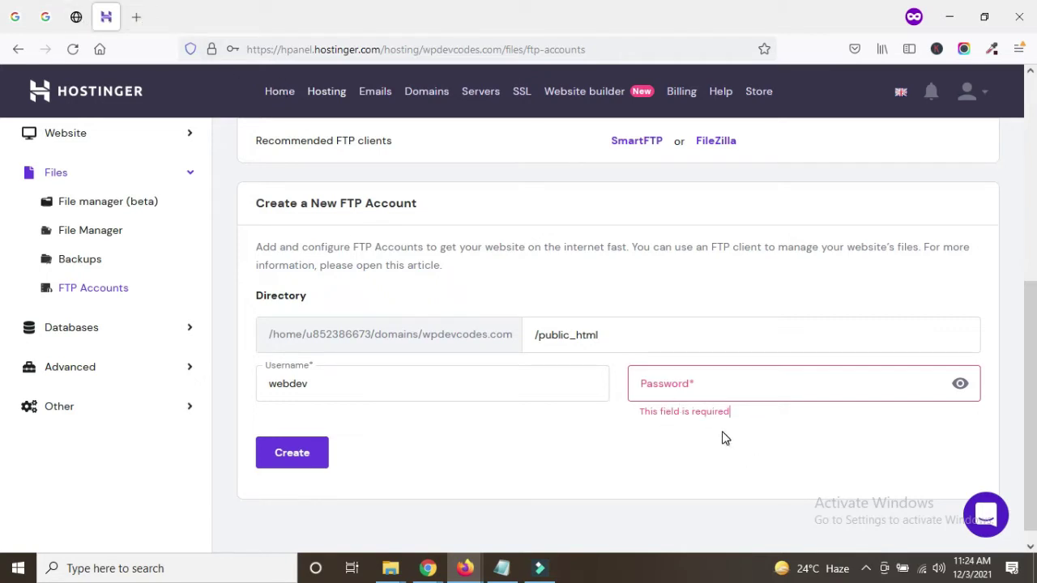
- Search Google for "create strong password" in a new tab and open the LastPass Password Generator result
click(136, 17)
click(270, 40)
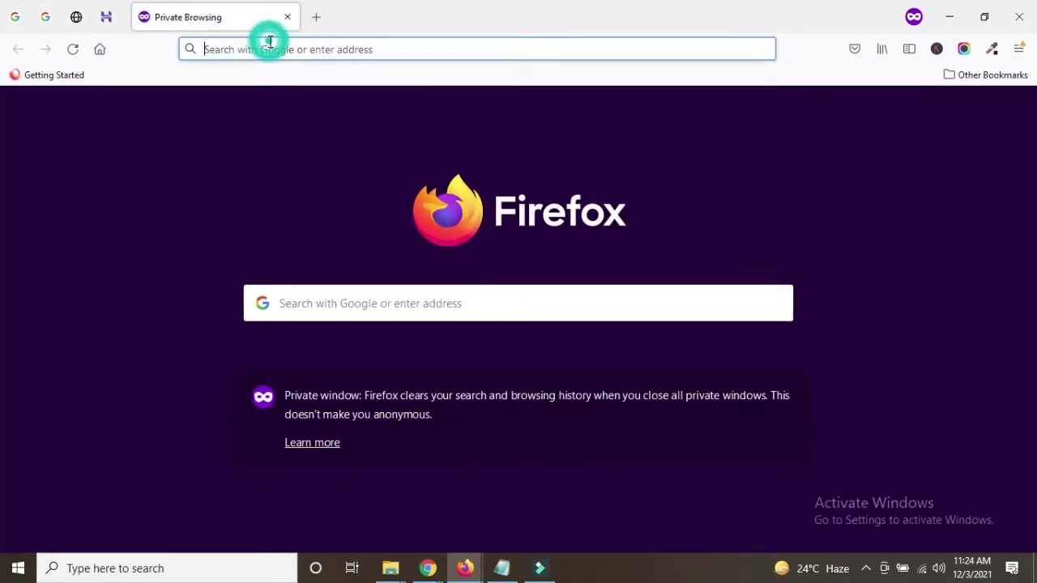
text(create)
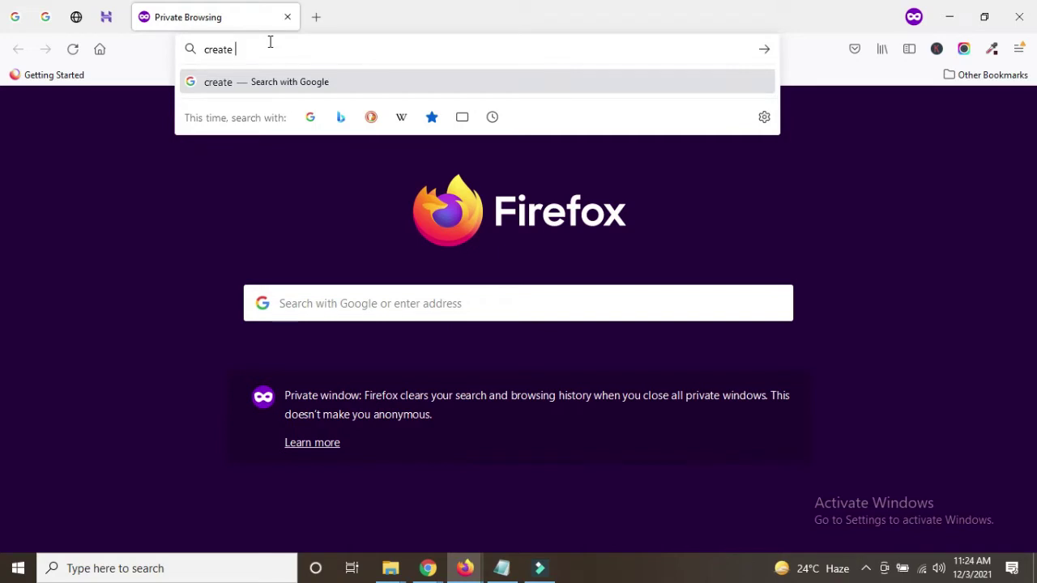
text( strong p)
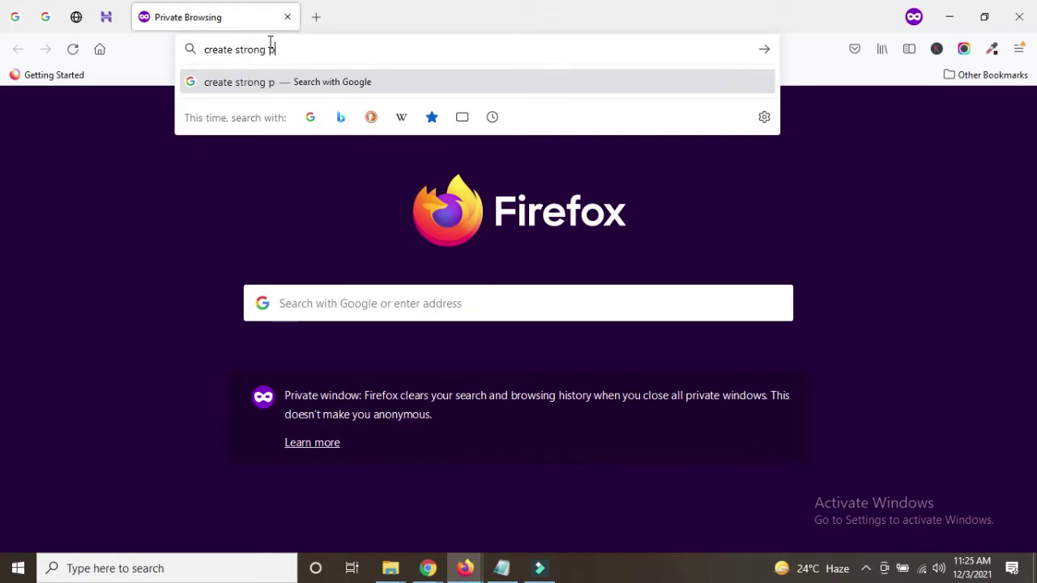
text(assword)
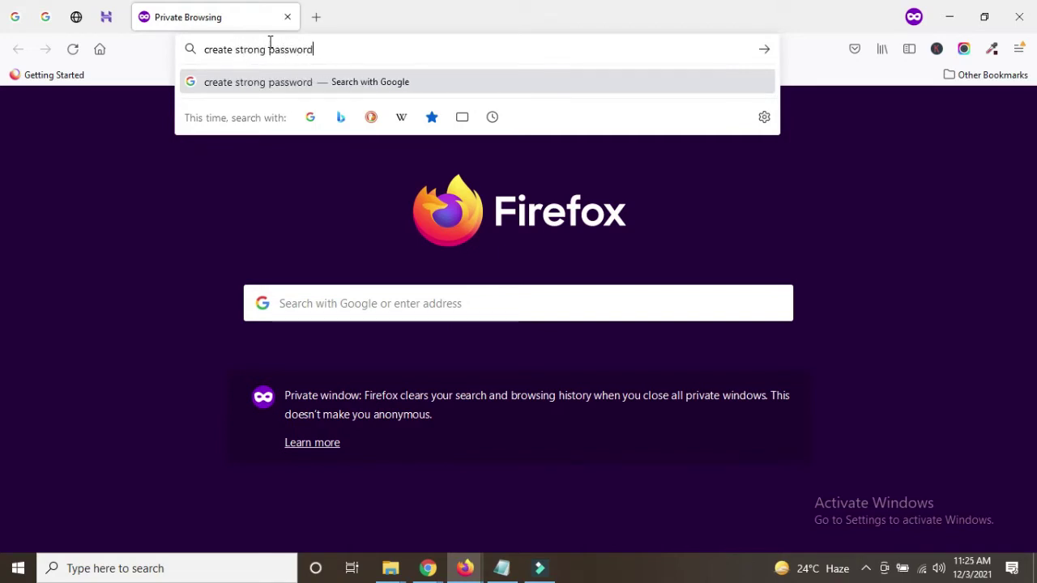
key(Return)
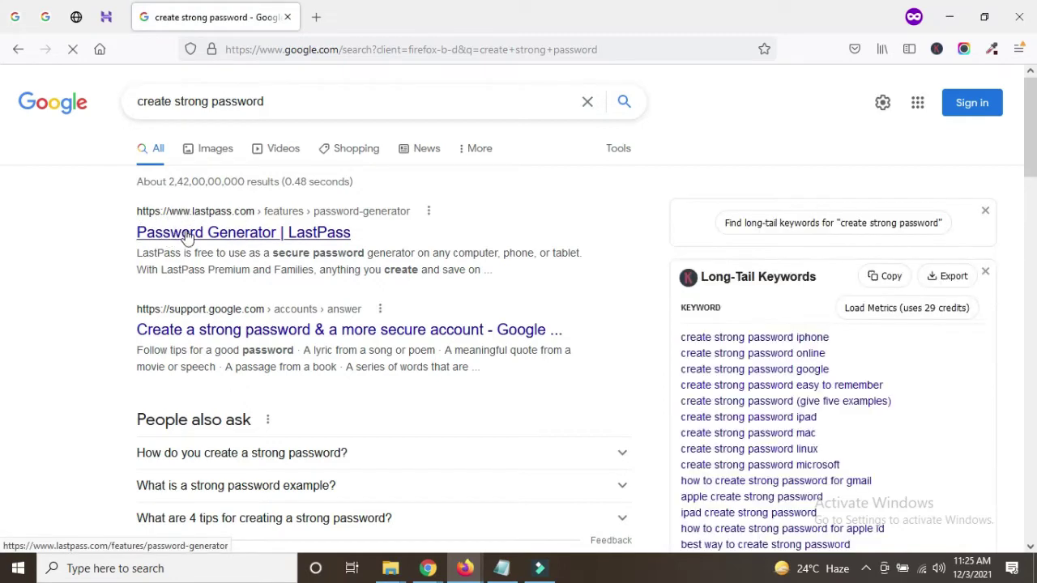
click(243, 235)
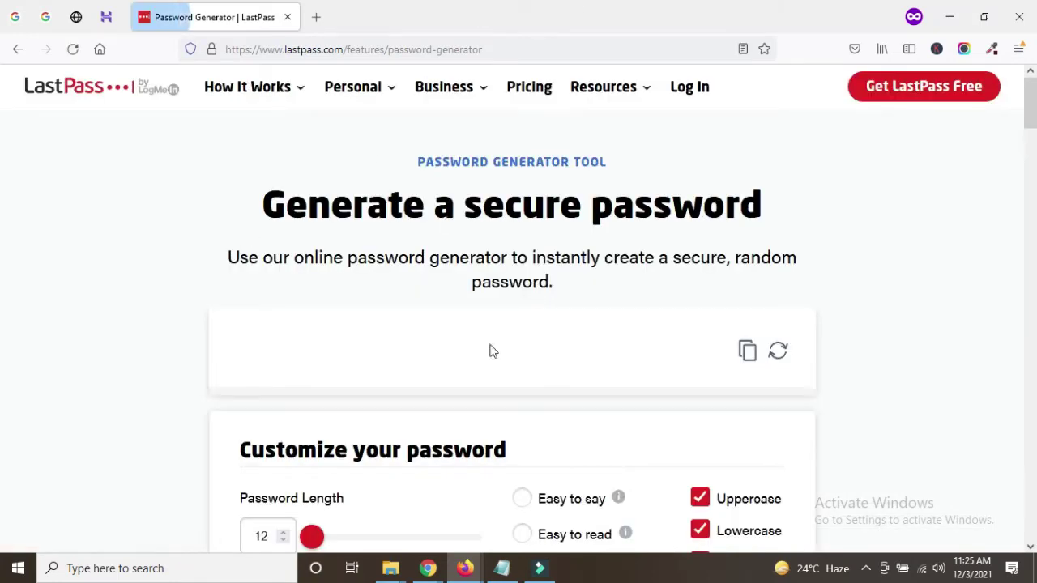
- Dismiss the cookie notice on the password generator page without accepting the recommended settings
scroll(366, 370, down, 2)
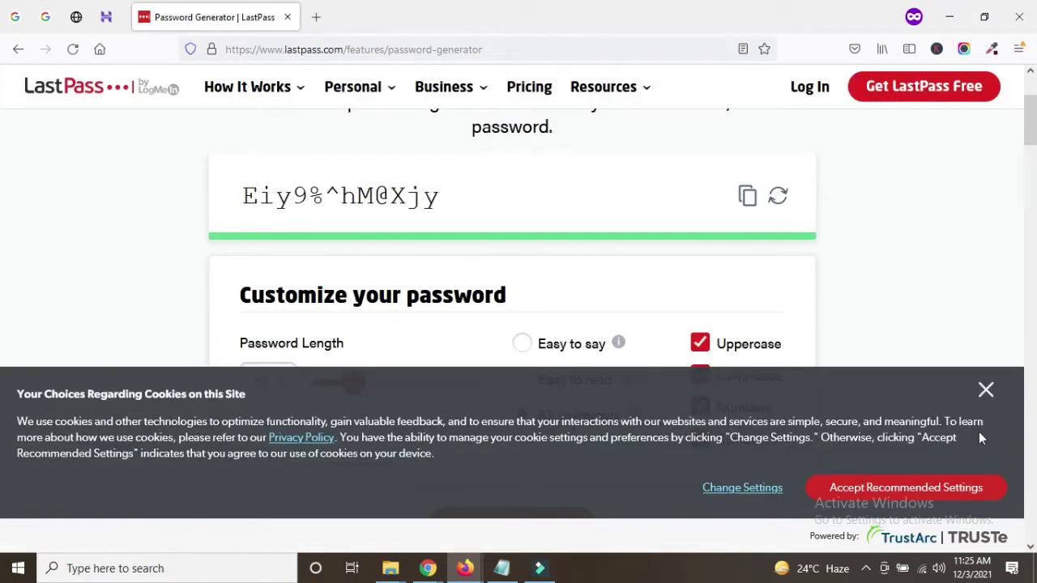
click(986, 389)
scroll(684, 377, up, 2)
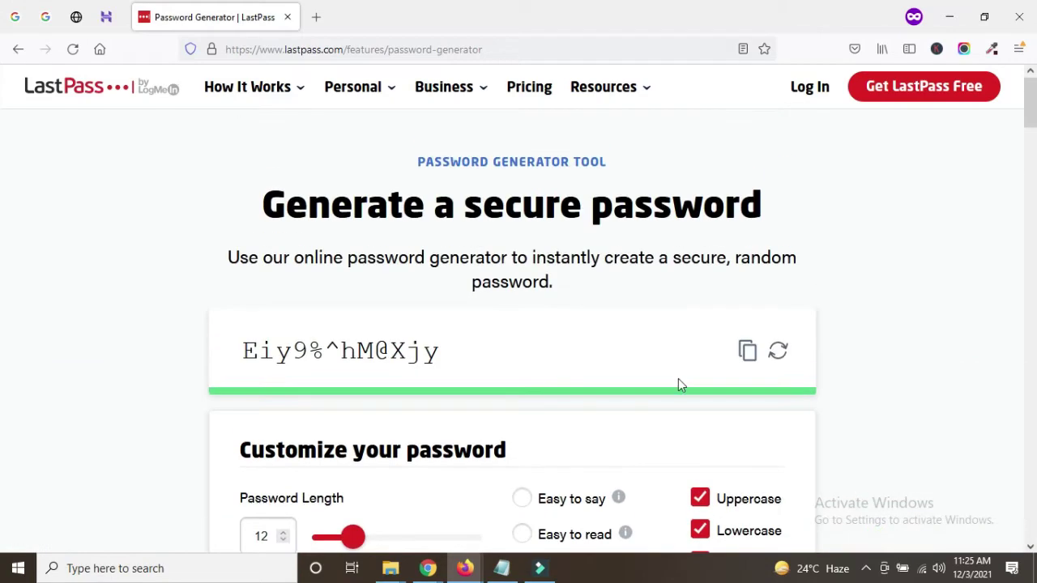
scroll(599, 417, down, 2)
scroll(285, 353, up, 2)
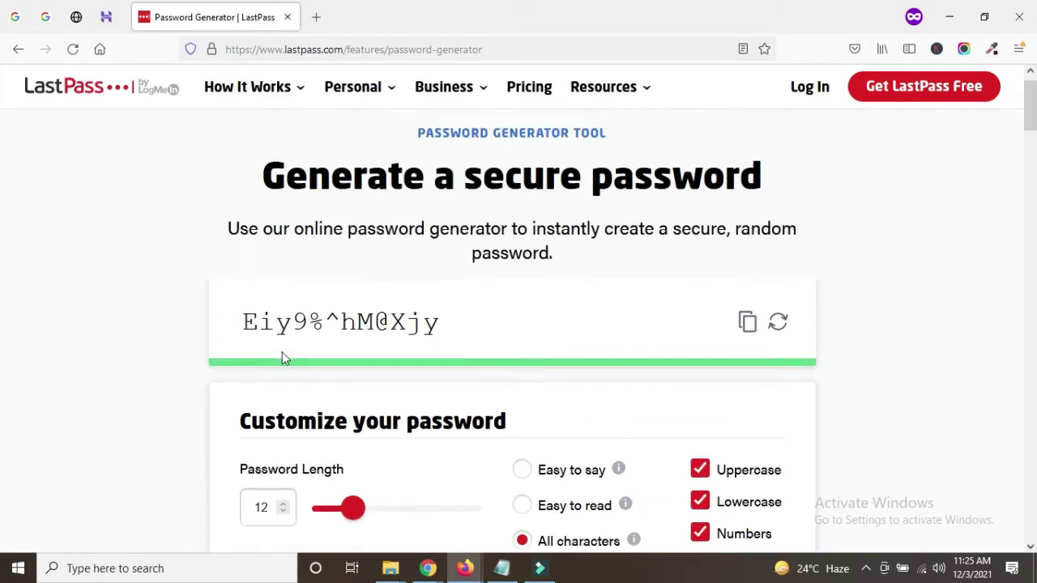
- Set the generated password's length to 16 characters
scroll(281, 369, down, 2)
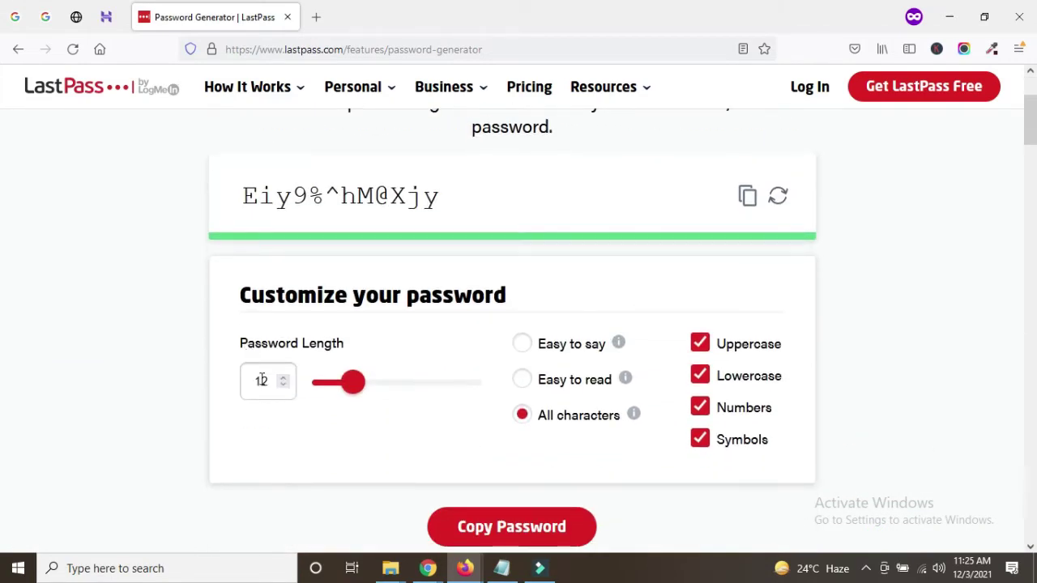
drag(243, 348, 355, 346)
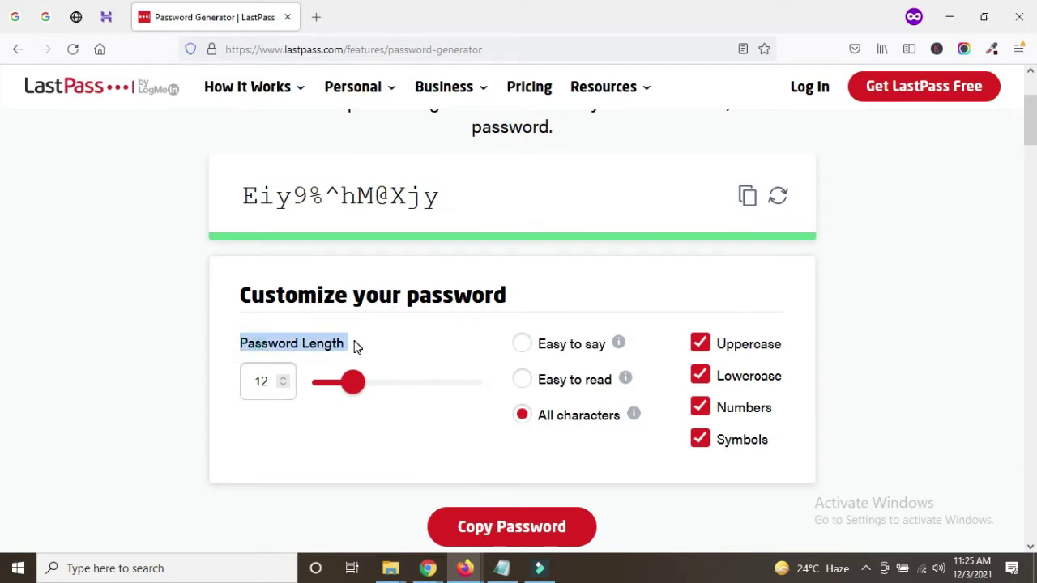
click(353, 344)
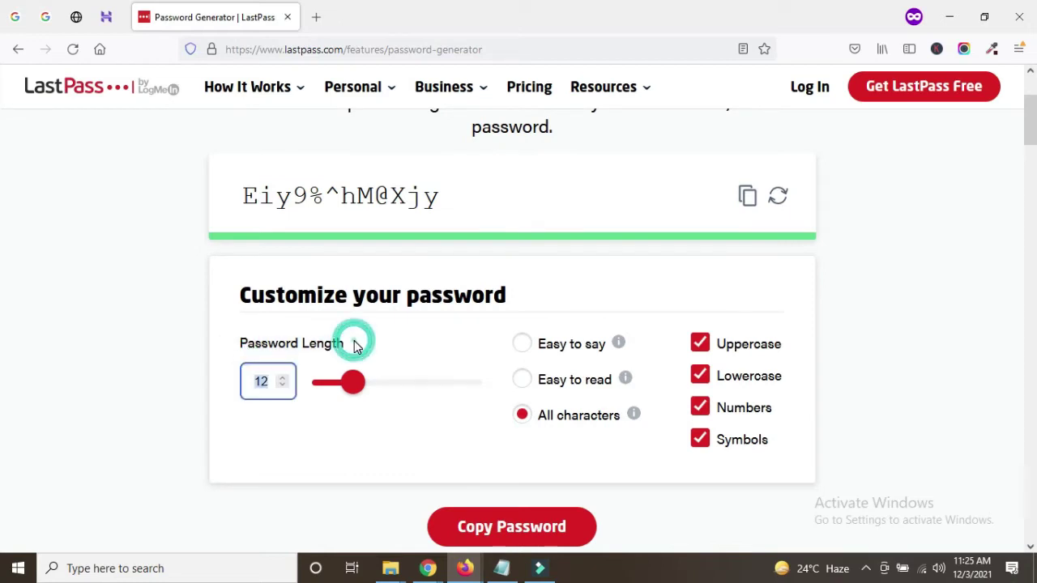
click(283, 379)
click(284, 379)
click(283, 379)
click(284, 379)
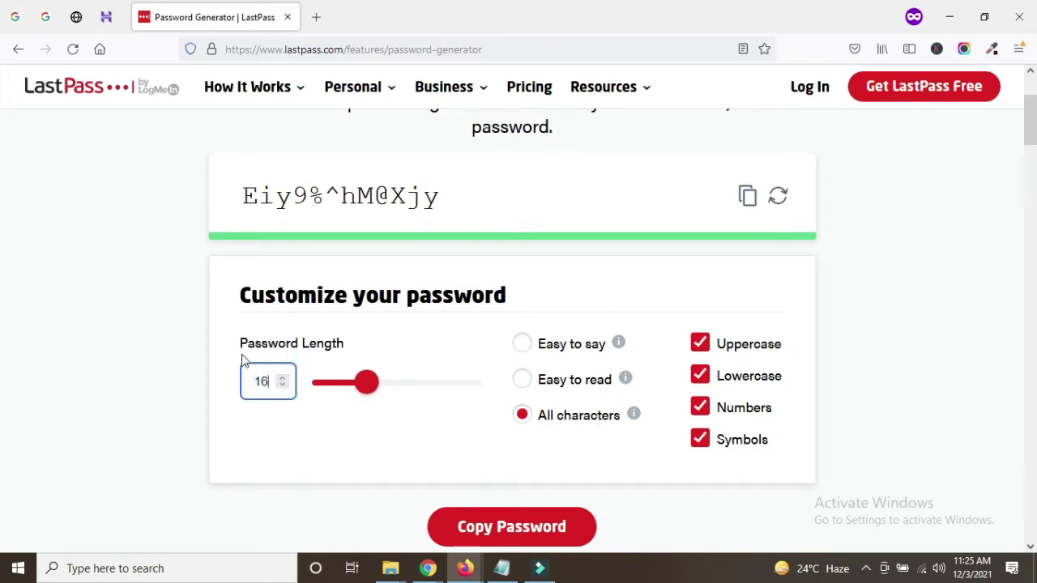
drag(242, 348, 361, 346)
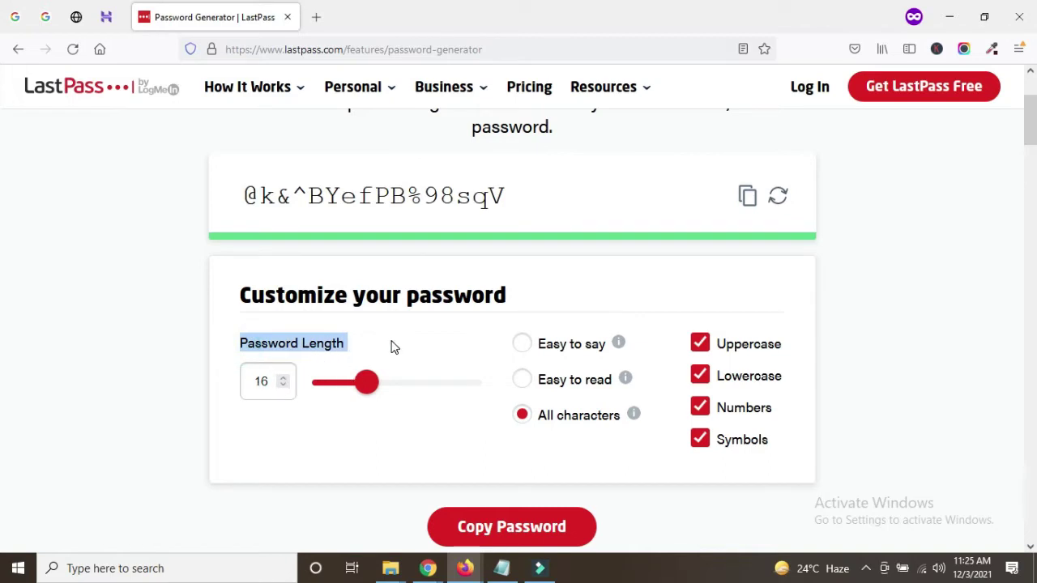
click(390, 342)
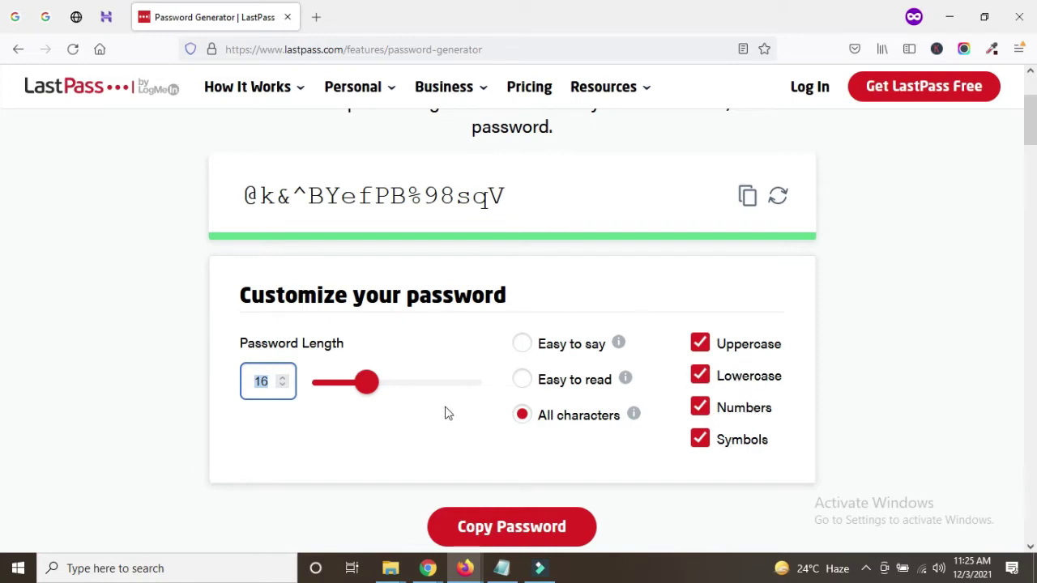
- Regenerate the random 16-character password several times to get a different one
click(777, 204)
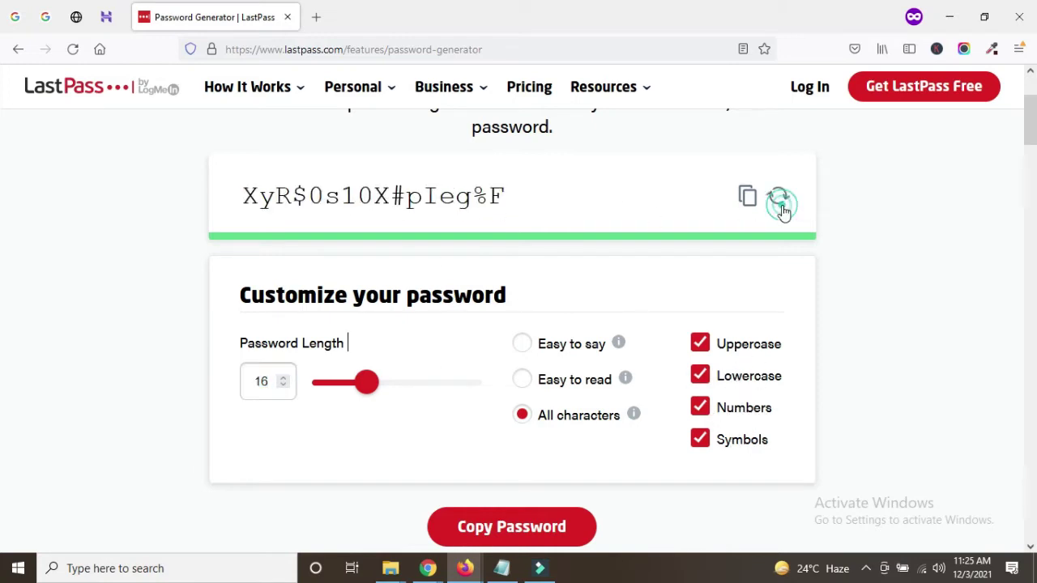
click(781, 206)
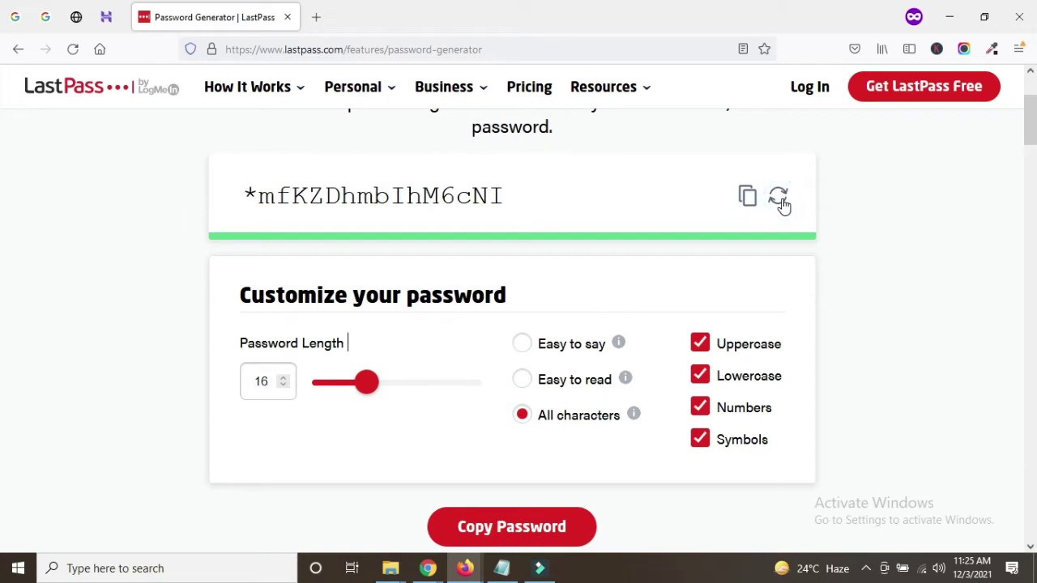
click(780, 203)
click(780, 202)
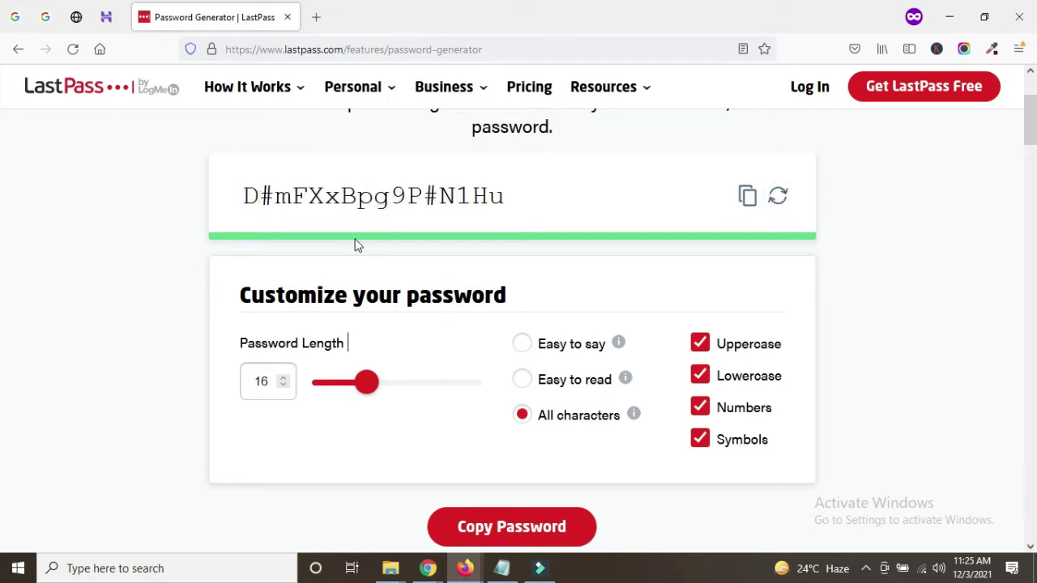
- Copy the generated password from the LastPass page and paste it into the Password field of Hostinger's new FTP account form
drag(245, 195, 526, 193)
right_click(336, 196)
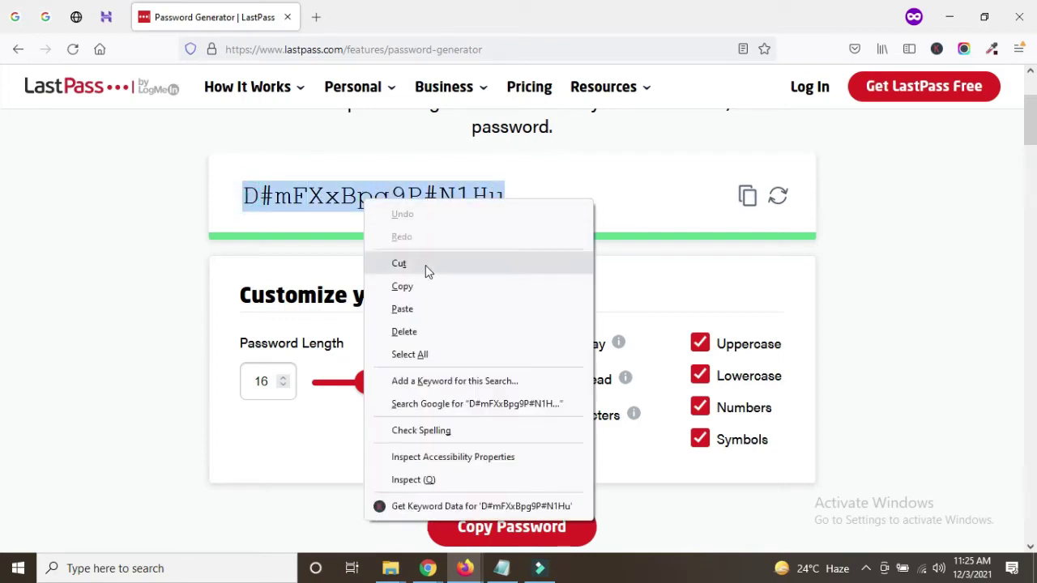
click(417, 290)
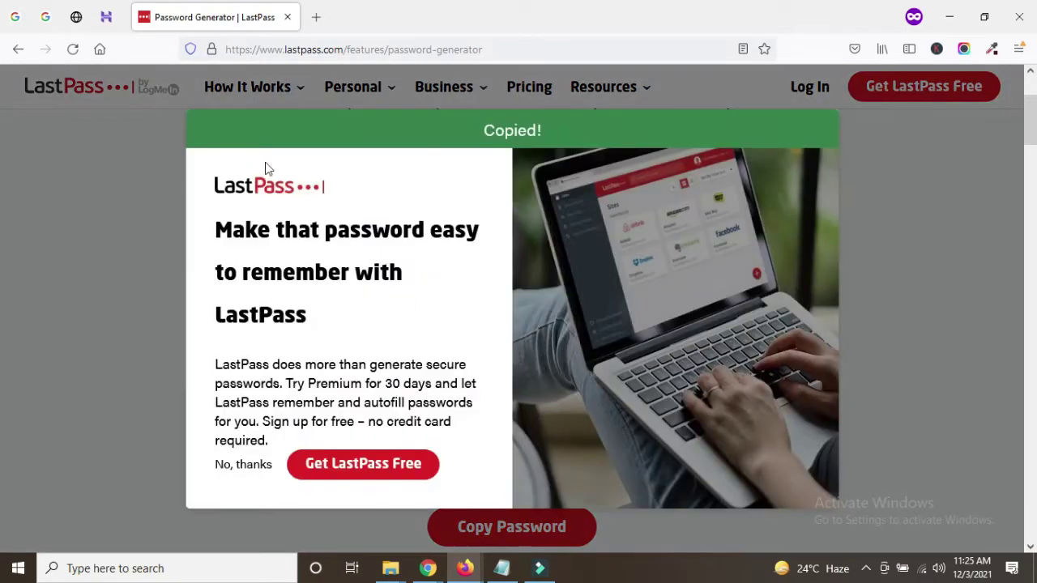
click(106, 17)
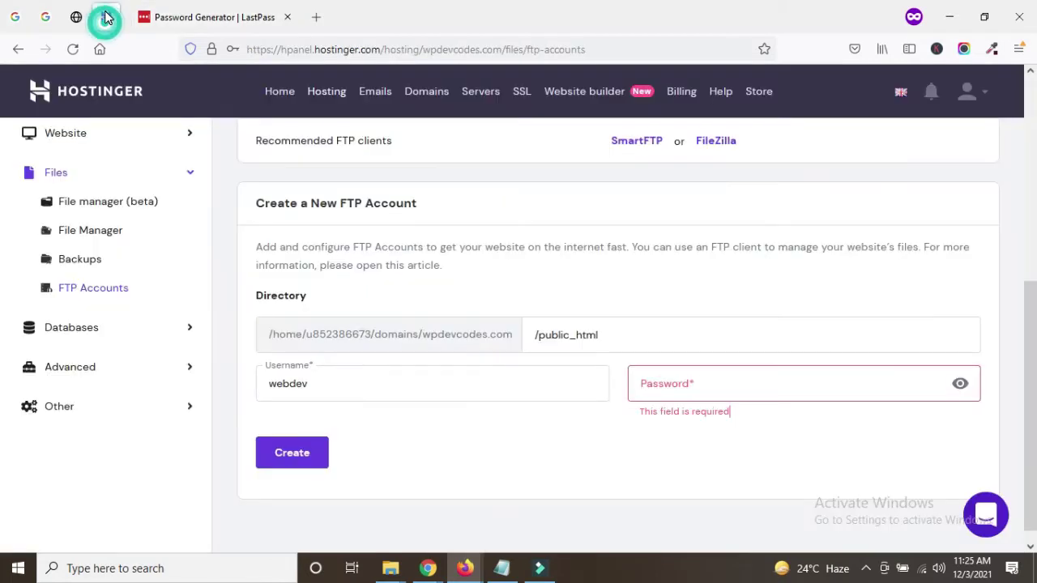
right_click(716, 385)
click(745, 275)
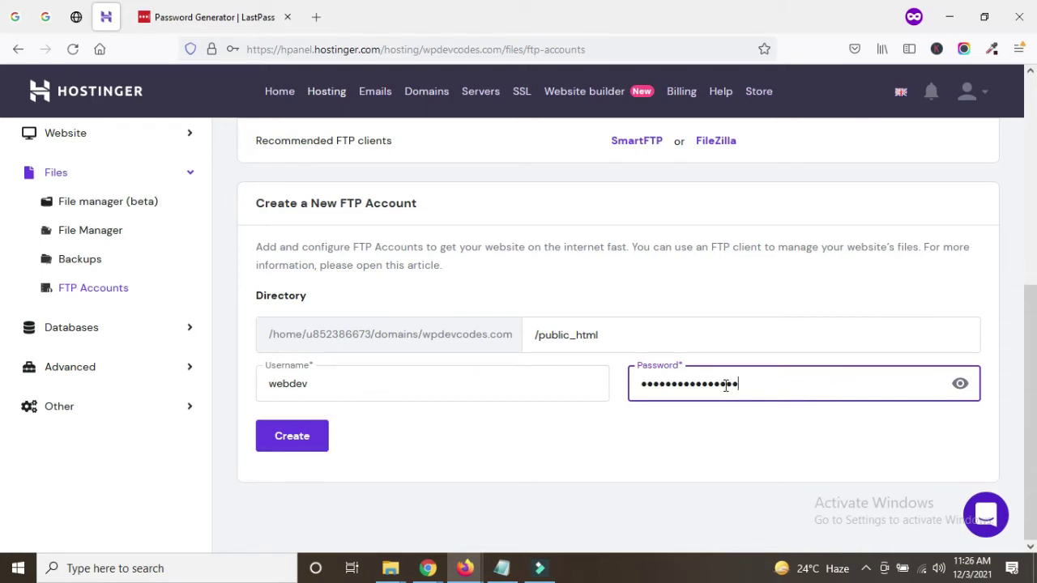
- Switch to Notepad and add "user:" and "pass:" lines under FTP Account Details, filling in the copied account password
mouse_move(501, 567)
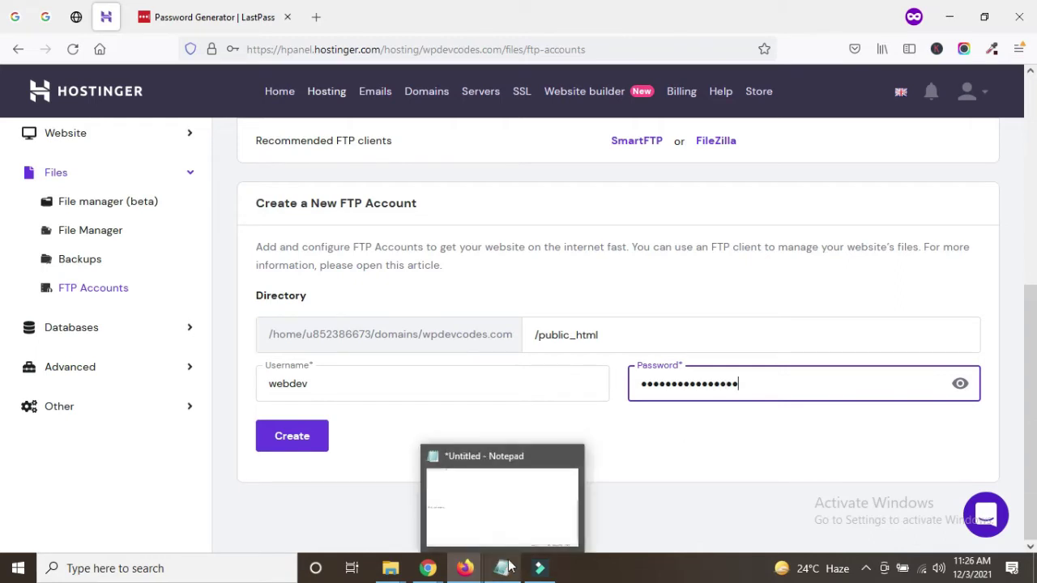
click(509, 510)
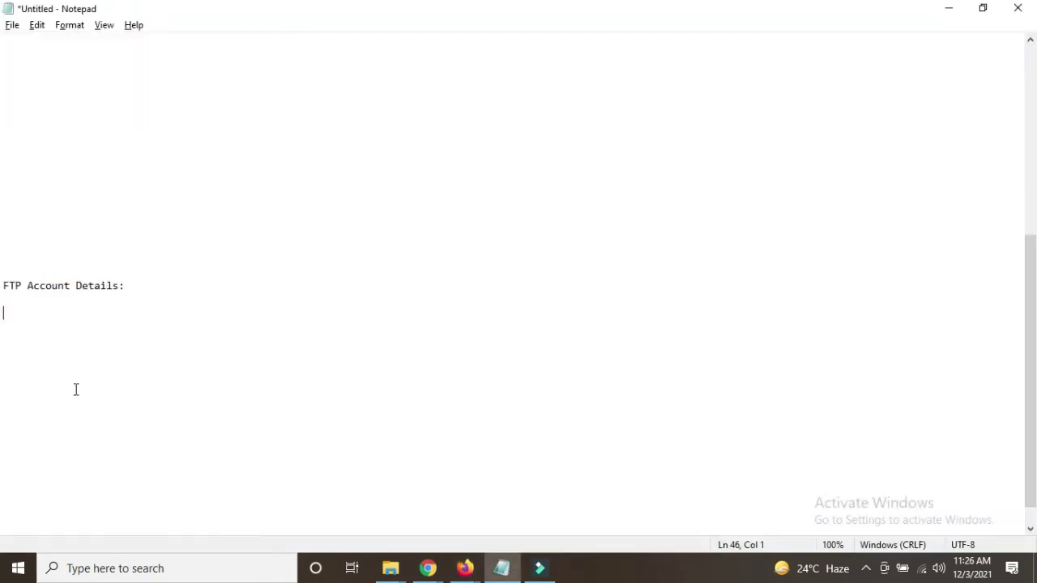
text(user:)
key(Return)
key(ctrl+v)
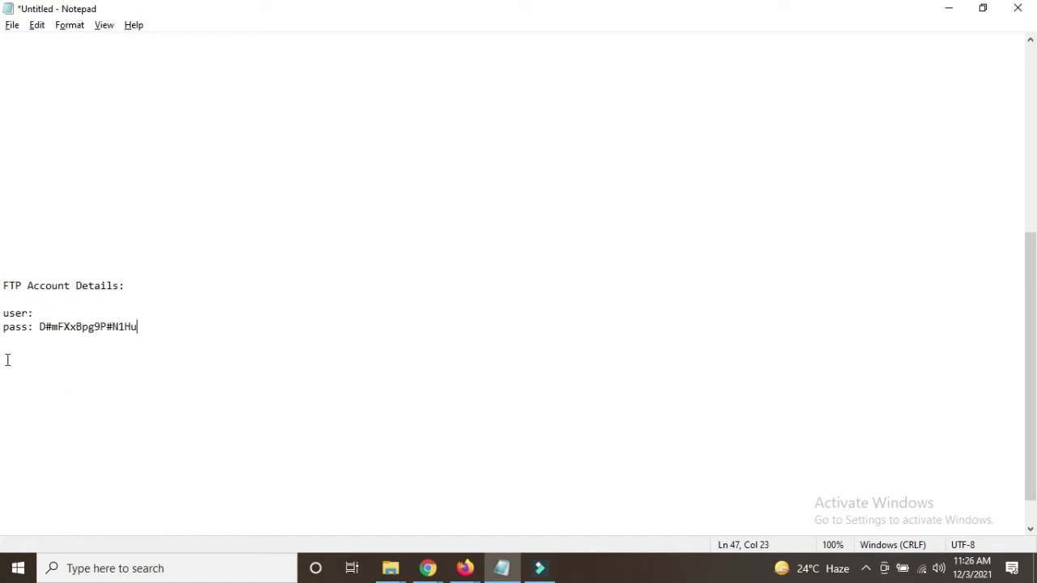
- Return to Hostinger in the browser and create the FTP account with the entered username and password
key(alt+Tab)
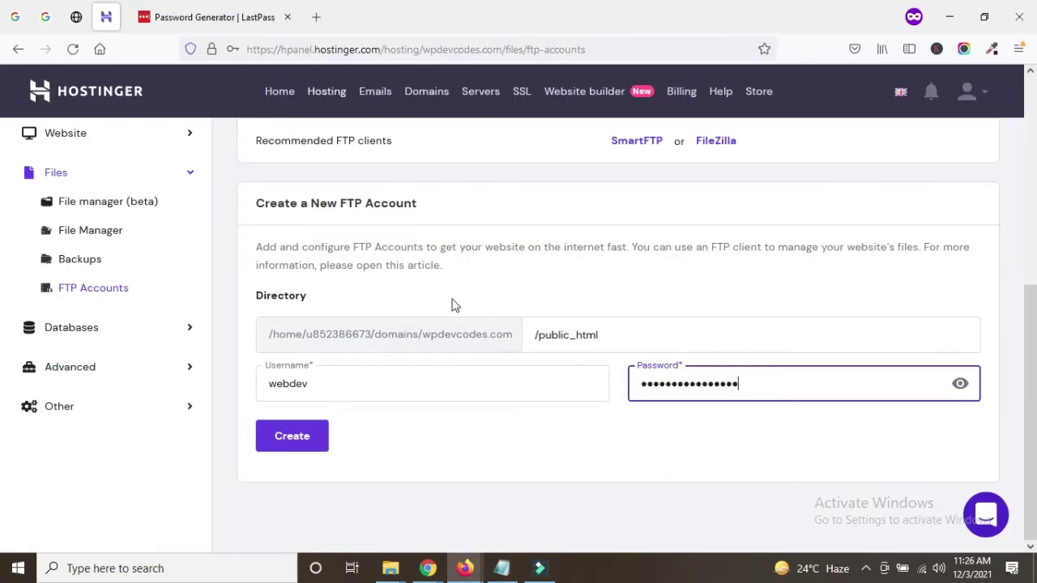
click(451, 456)
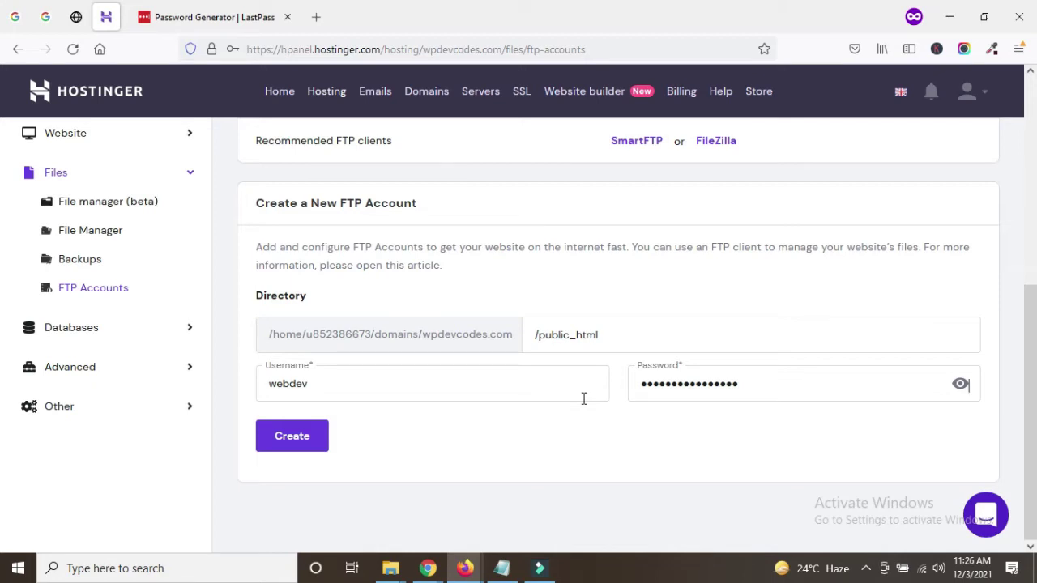
click(291, 443)
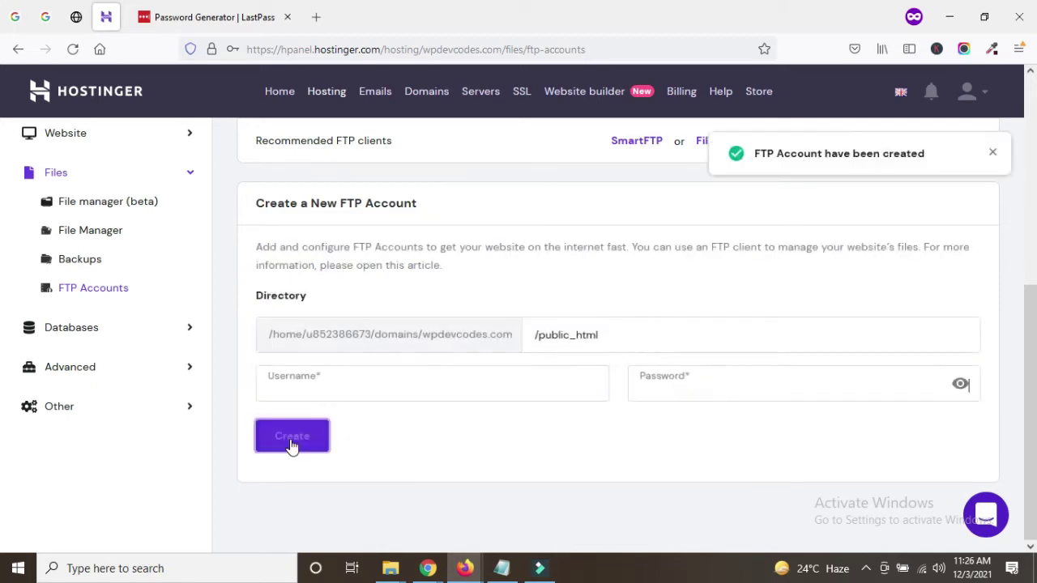
- Copy the new FTP account's active hostname and record it in Notepad as "Host: ftp.wpdevcodes.com" above the user line
scroll(489, 384, down, 2)
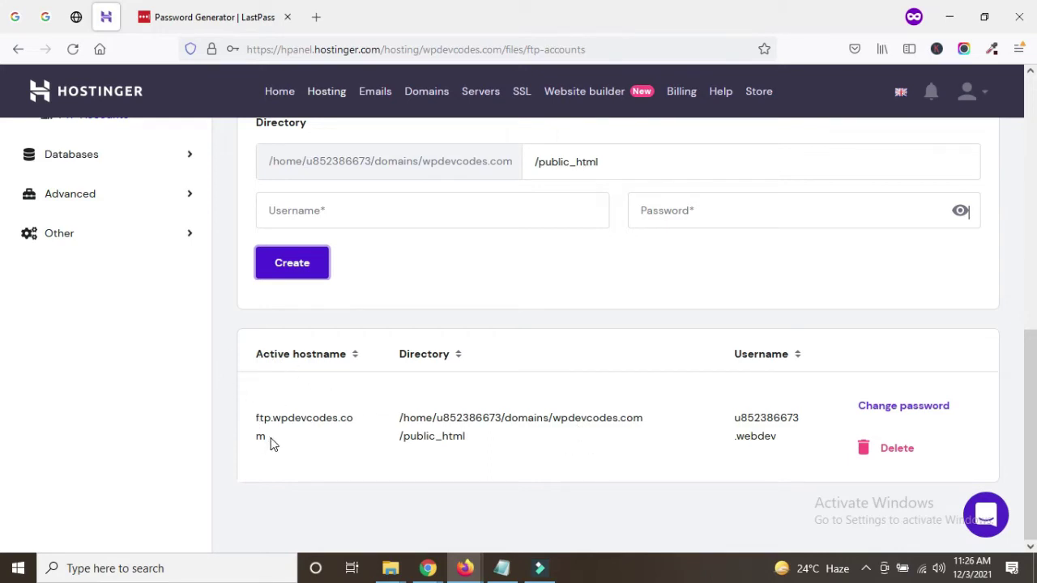
drag(270, 439, 259, 429)
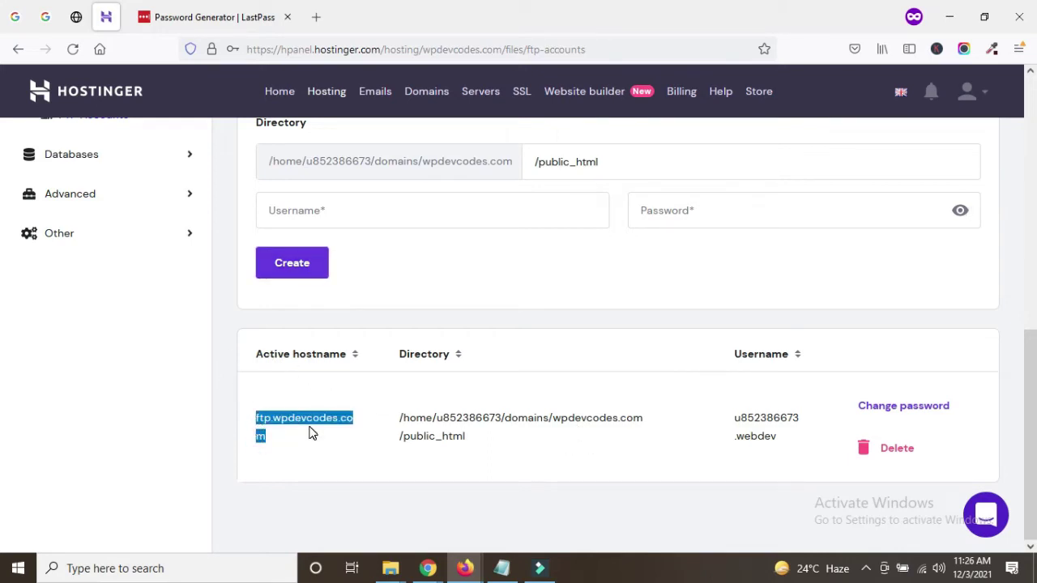
right_click(267, 420)
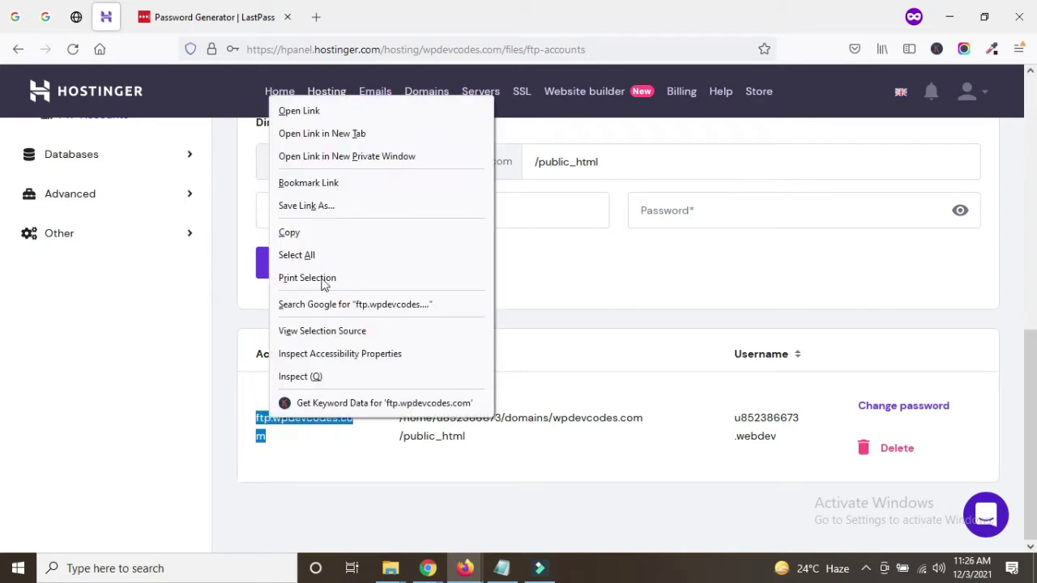
click(306, 233)
mouse_move(502, 568)
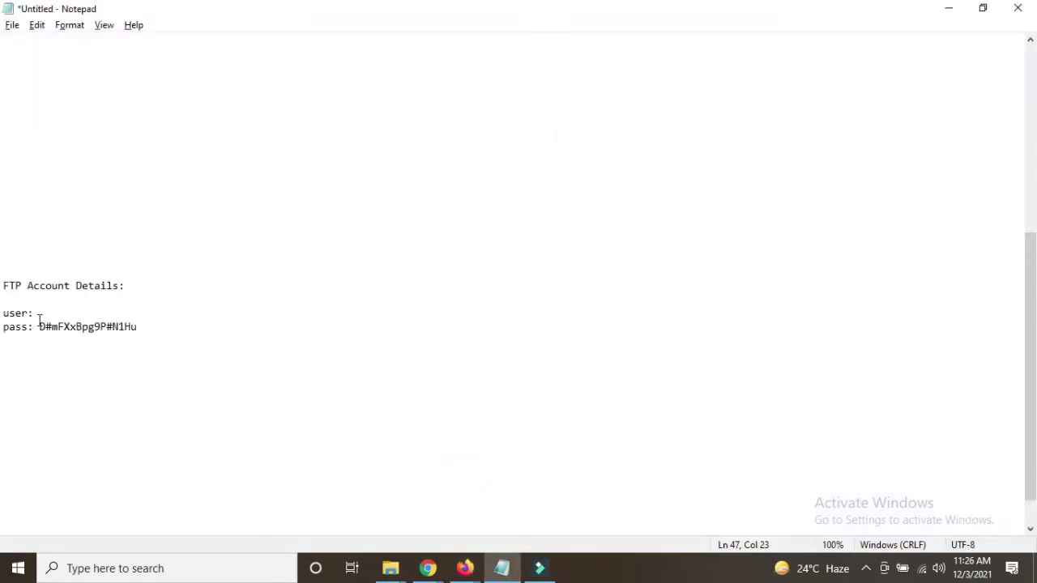
click(18, 300)
key(Return)
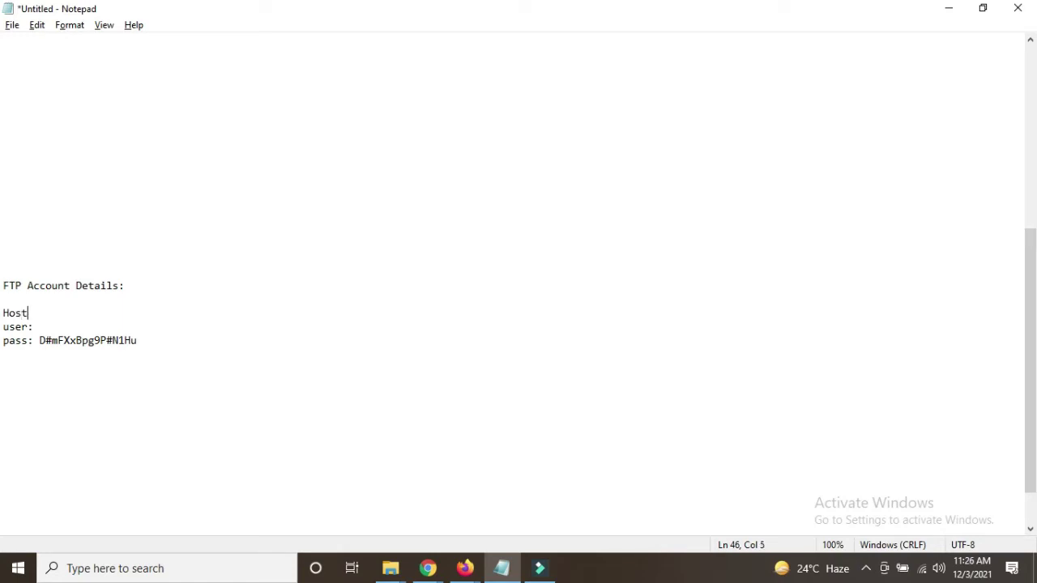
key(ctrl+v)
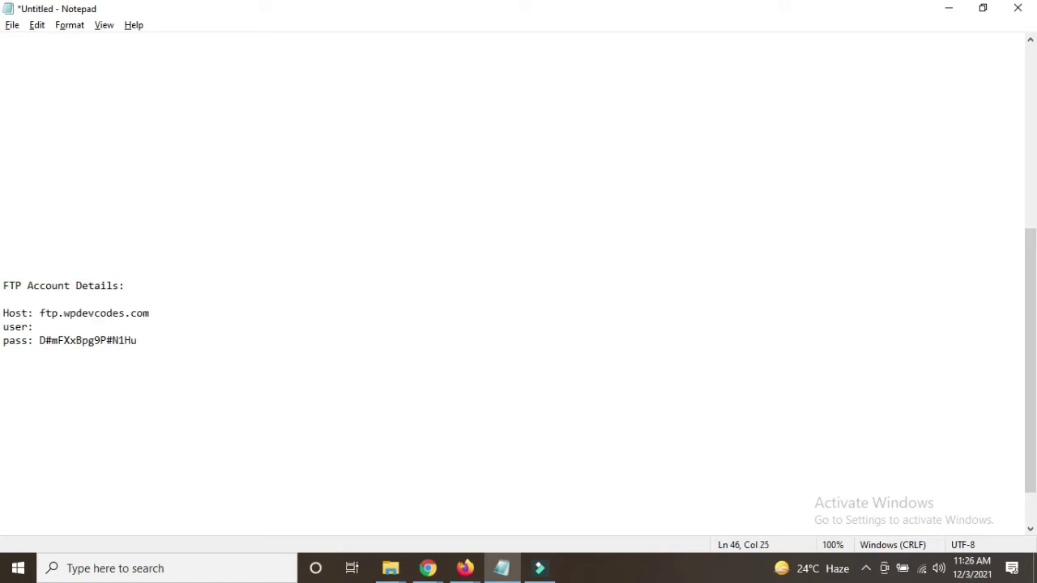
key(alt+Tab)
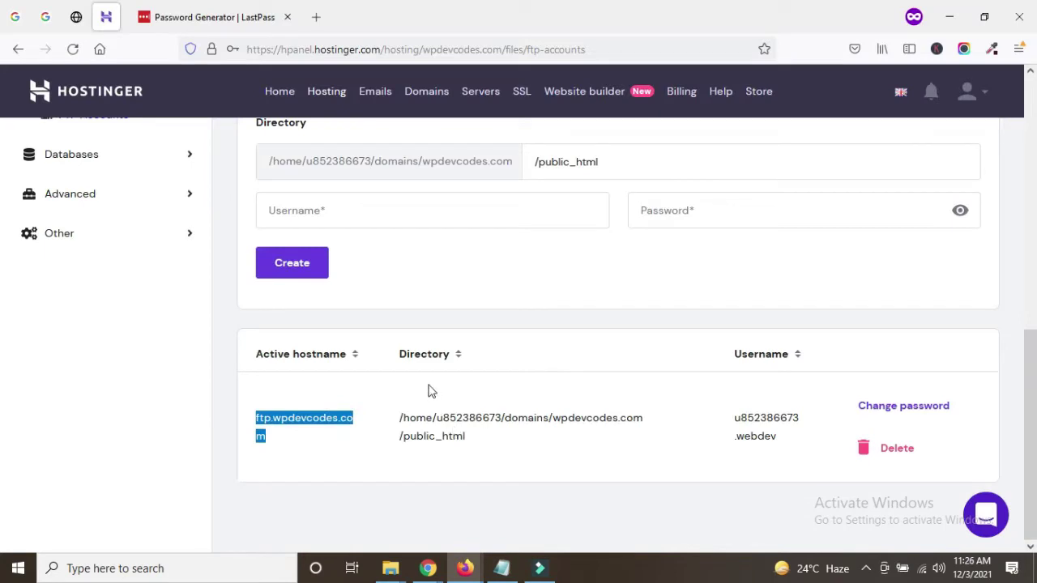
drag(716, 323, 724, 356)
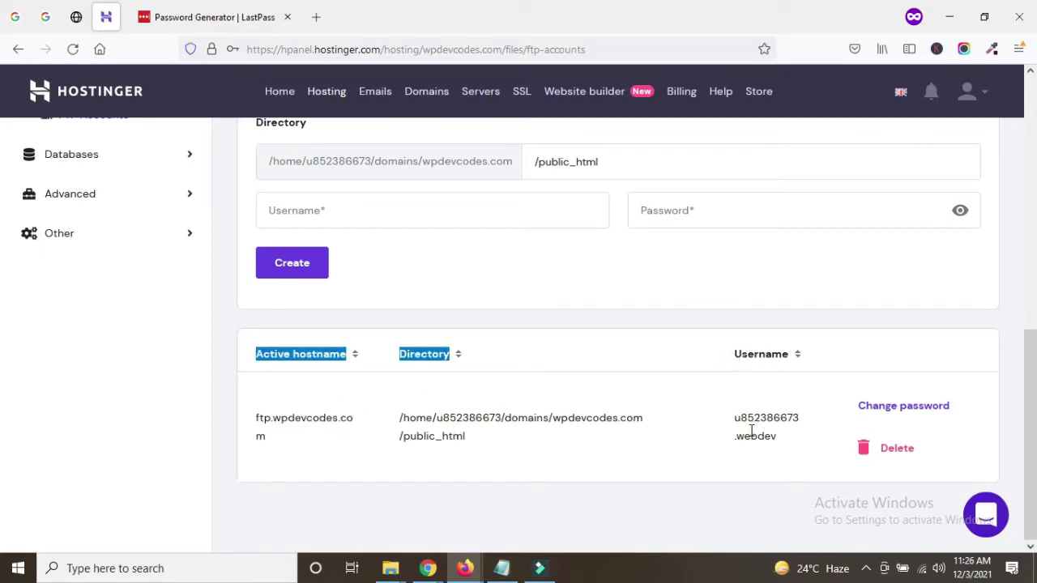
drag(736, 418, 768, 435)
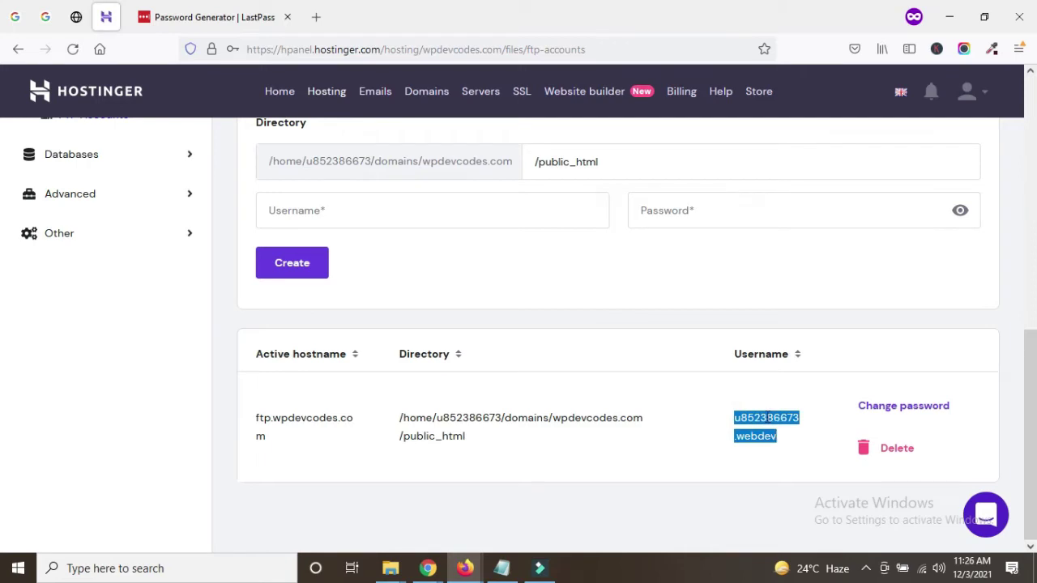
right_click(766, 418)
click(791, 227)
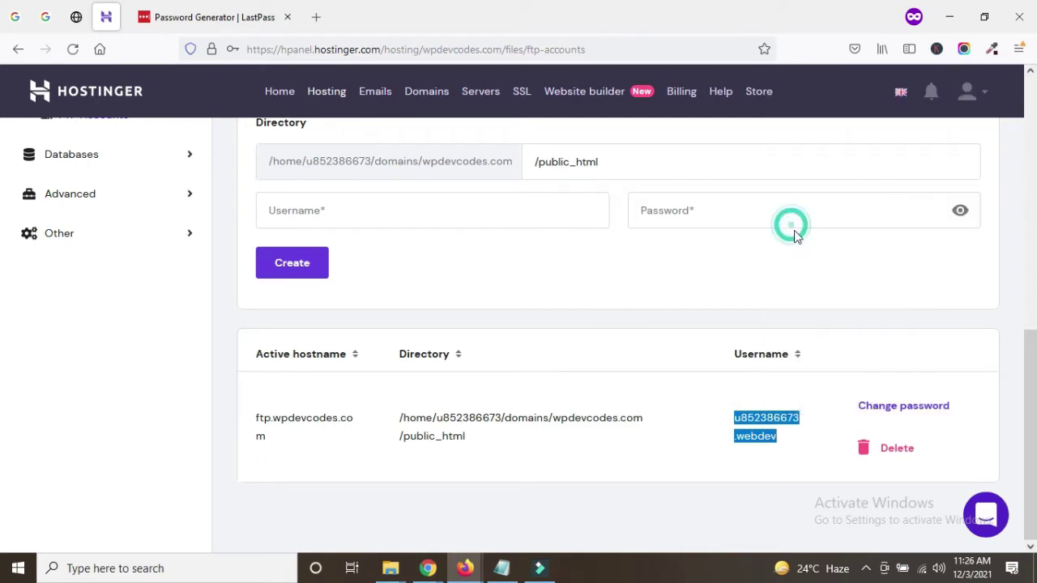
mouse_move(502, 567)
click(472, 518)
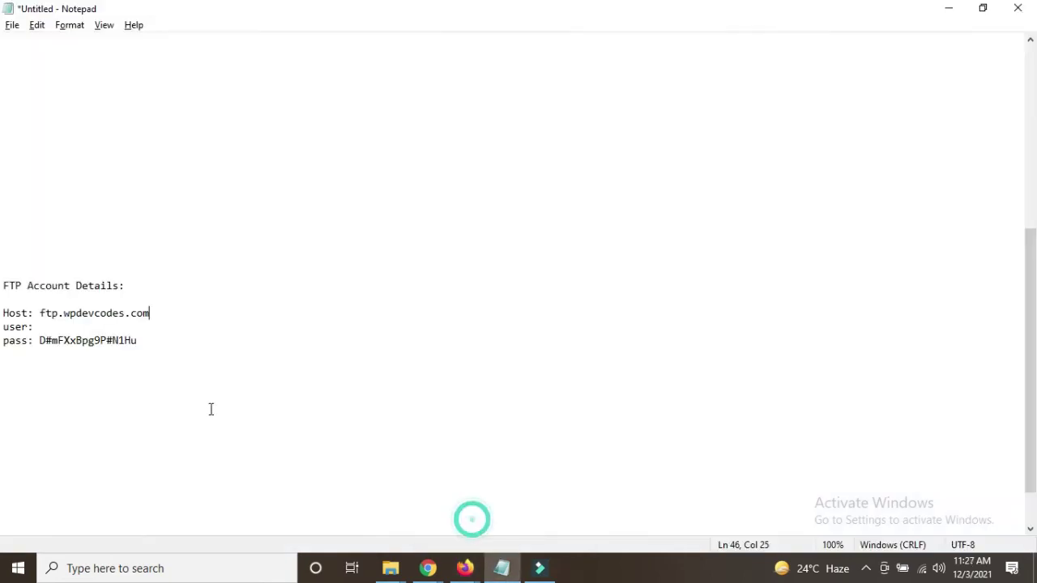
click(57, 328)
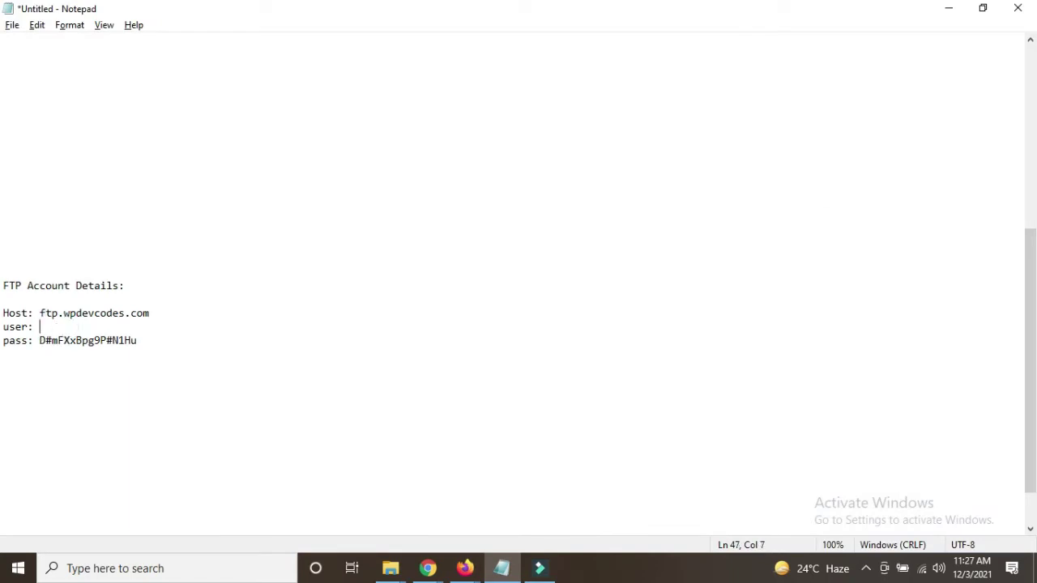
key(ctrl+v)
- Review the host, user and pass lines recorded under FTP Account Details
drag(150, 312, 4, 314)
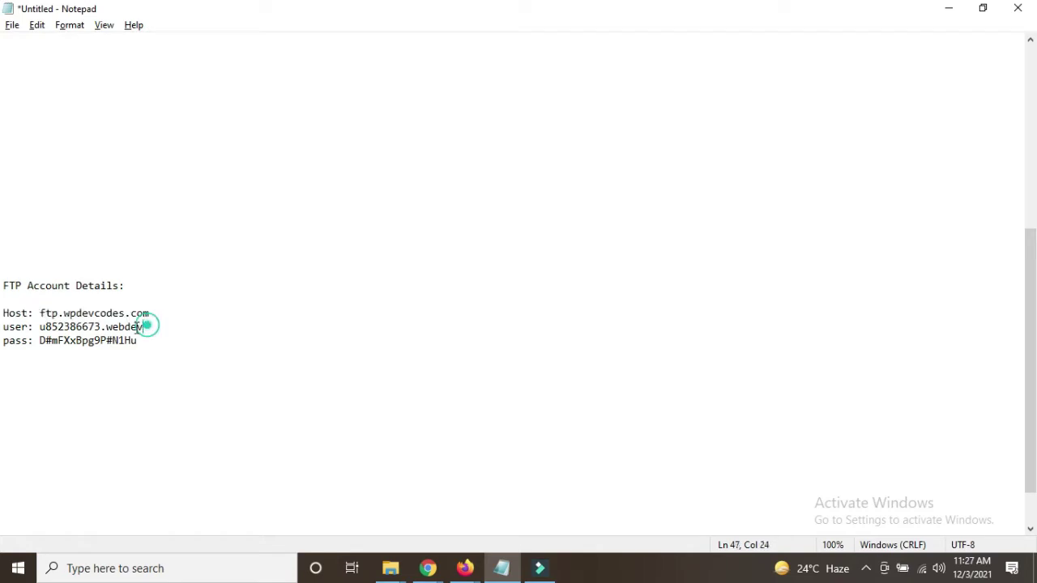
drag(146, 327, 4, 327)
drag(148, 343, 6, 345)
click(158, 353)
- Return to the browser and search Google for "download file zila" in a new tab
key(alt+Tab)
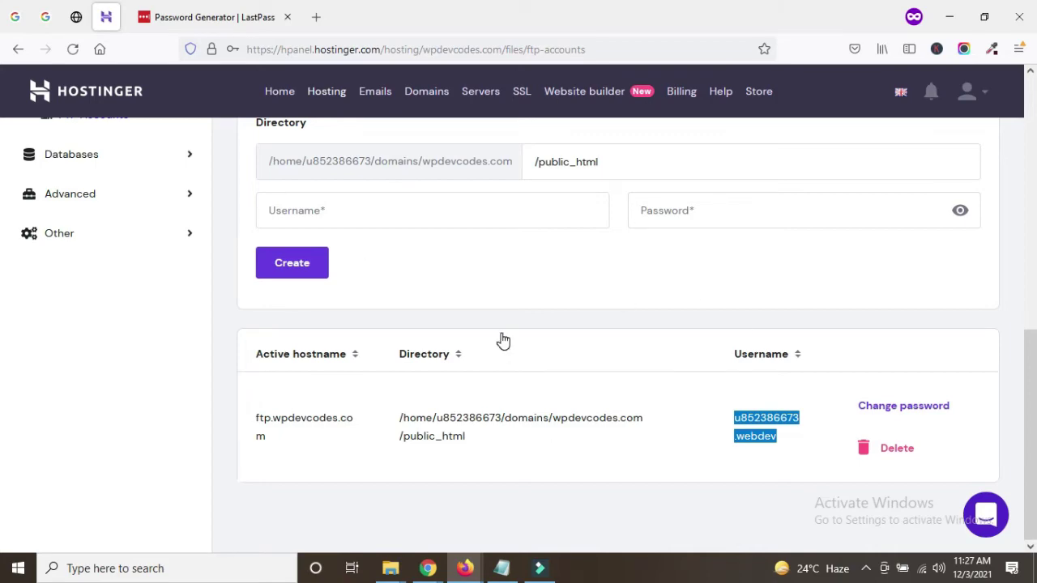
scroll(502, 340, up, 4)
scroll(502, 341, down, 4)
click(315, 17)
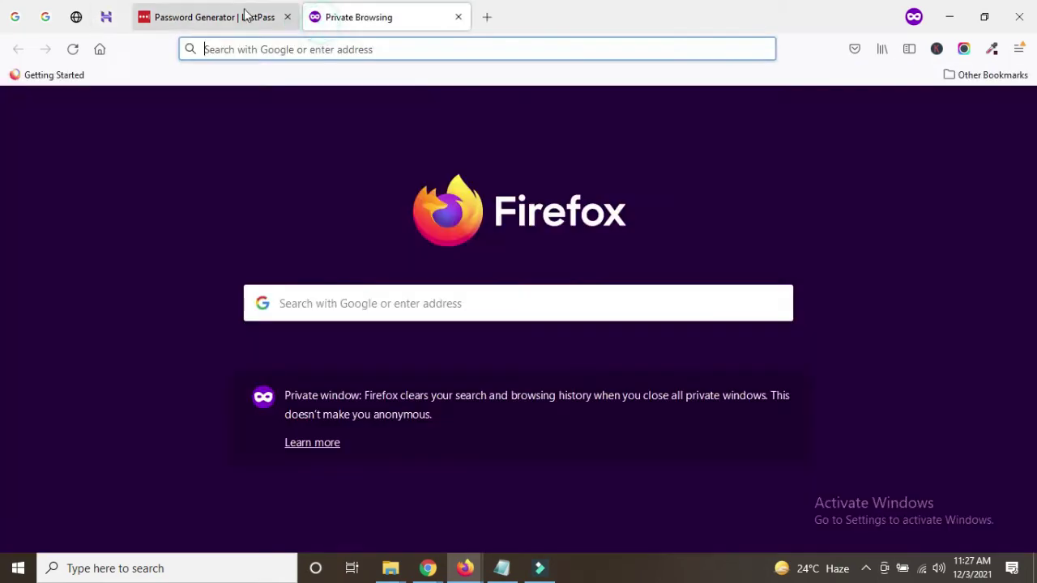
click(242, 15)
click(358, 10)
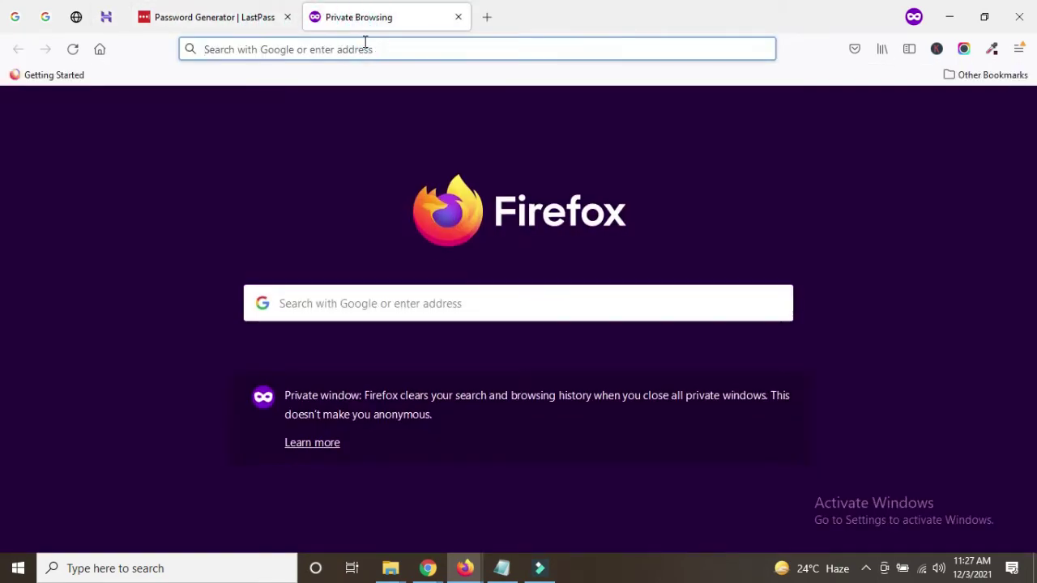
text(dowm)
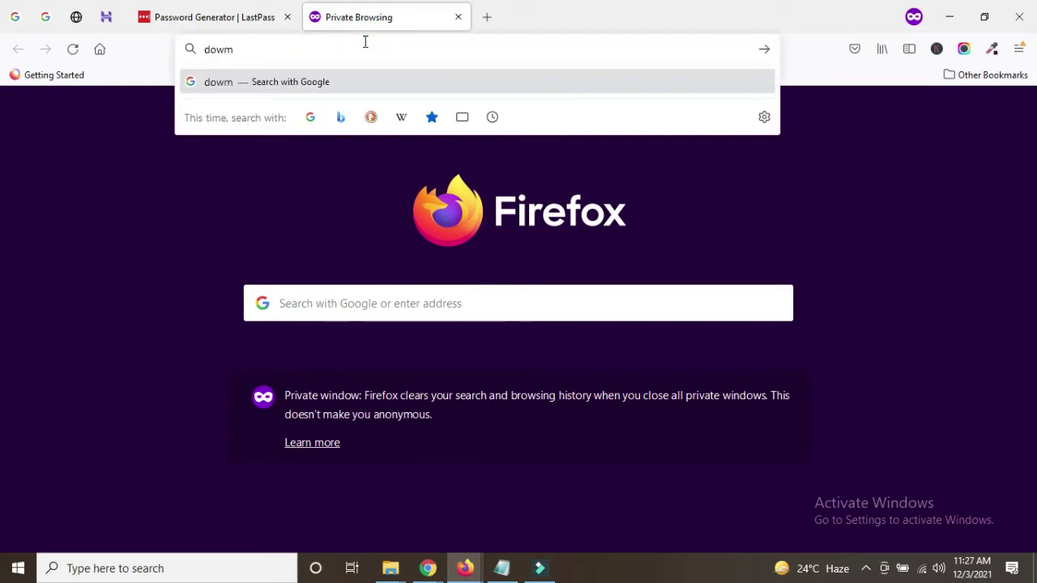
key(BackSpace)
text(nl)
text(oad l)
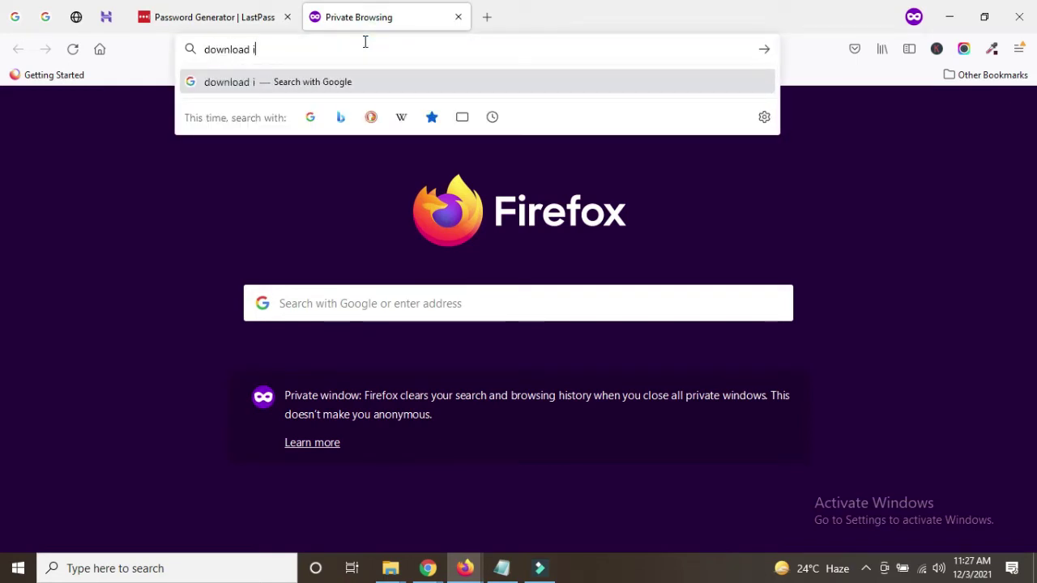
text(e)
key(BackSpace)
key(BackSpace)
text(file)
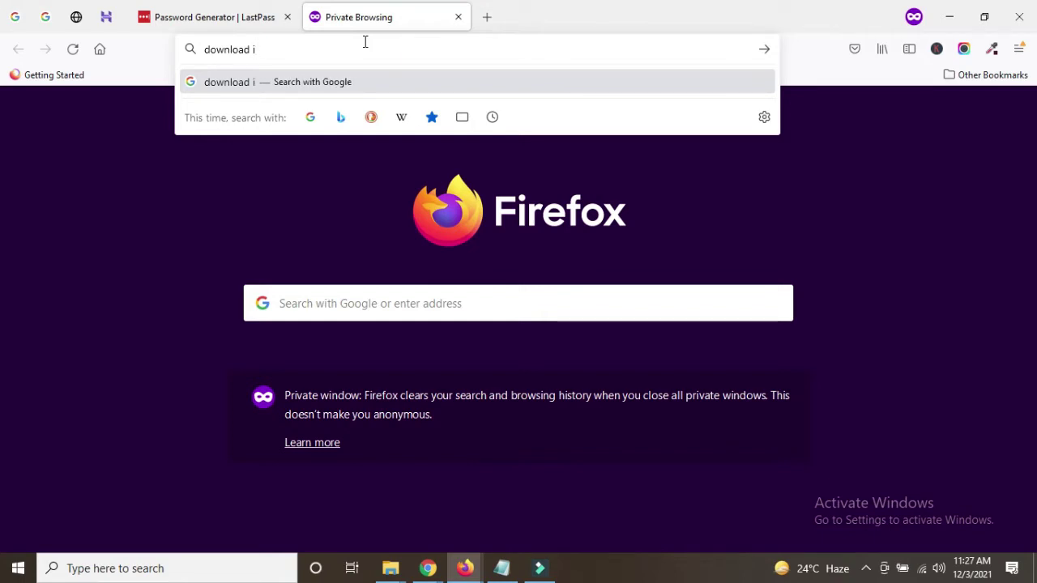
text( zil)
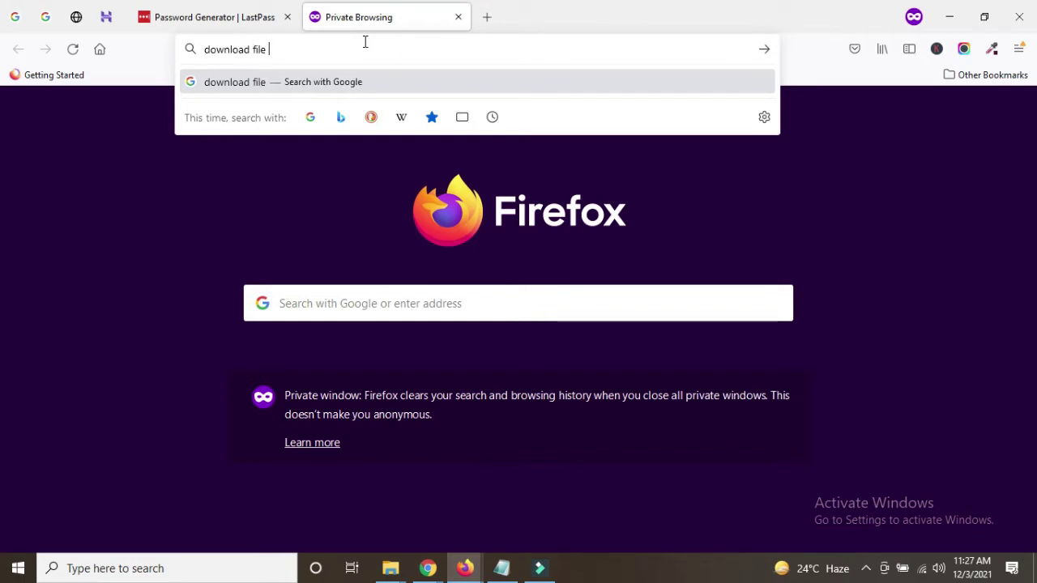
text(a)
key(Return)
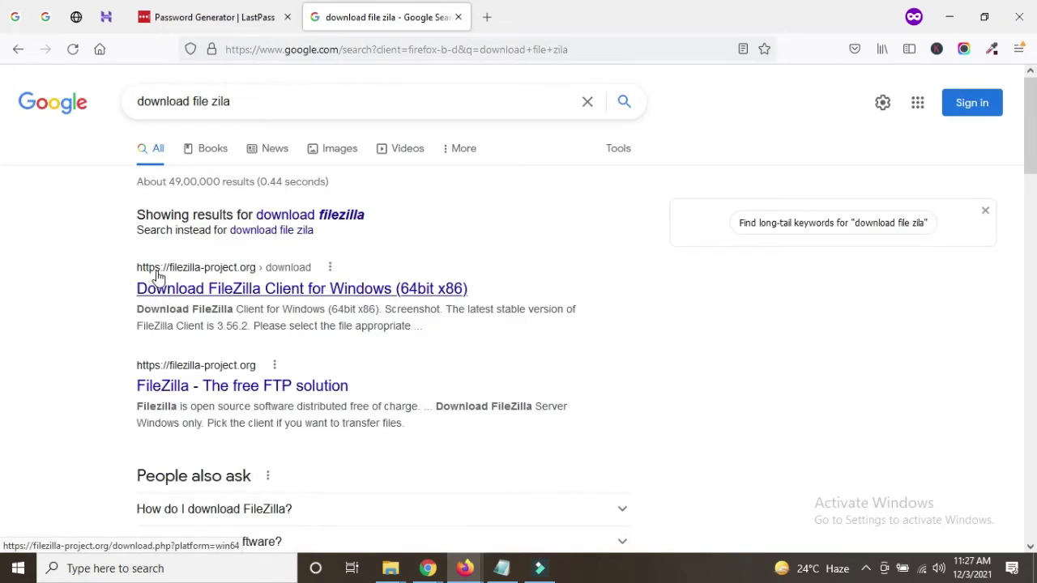
- Open the "Download FileZilla Client for Windows (64bit x86)" search result and look over its download options
click(195, 291)
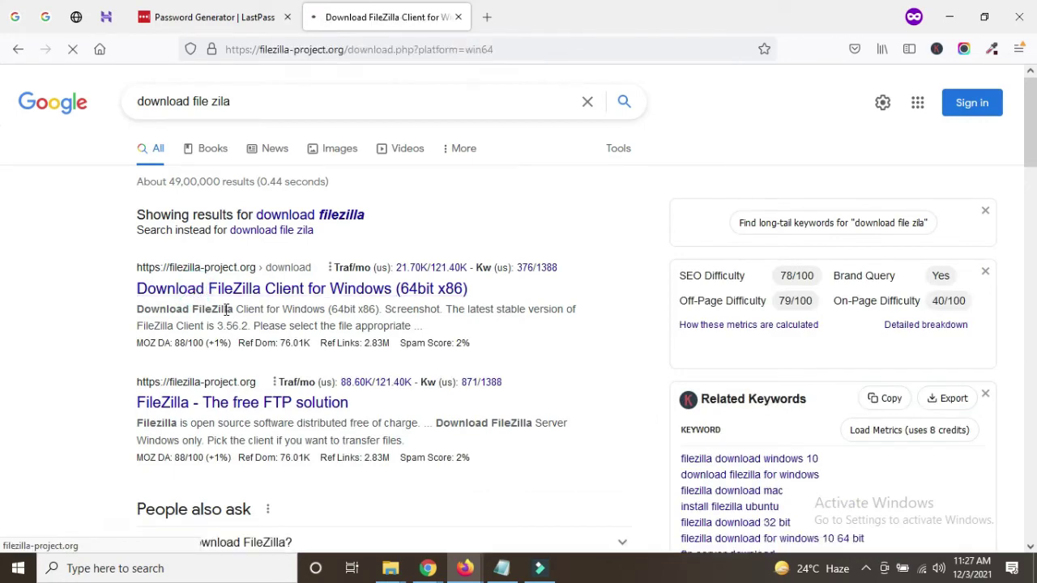
scroll(298, 298, down, 2)
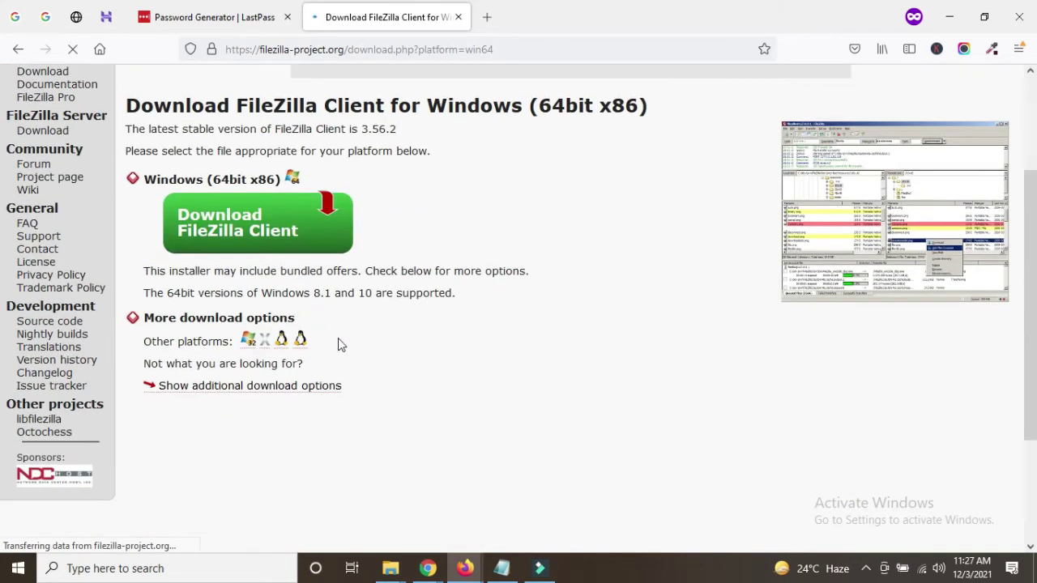
scroll(340, 344, up, 2)
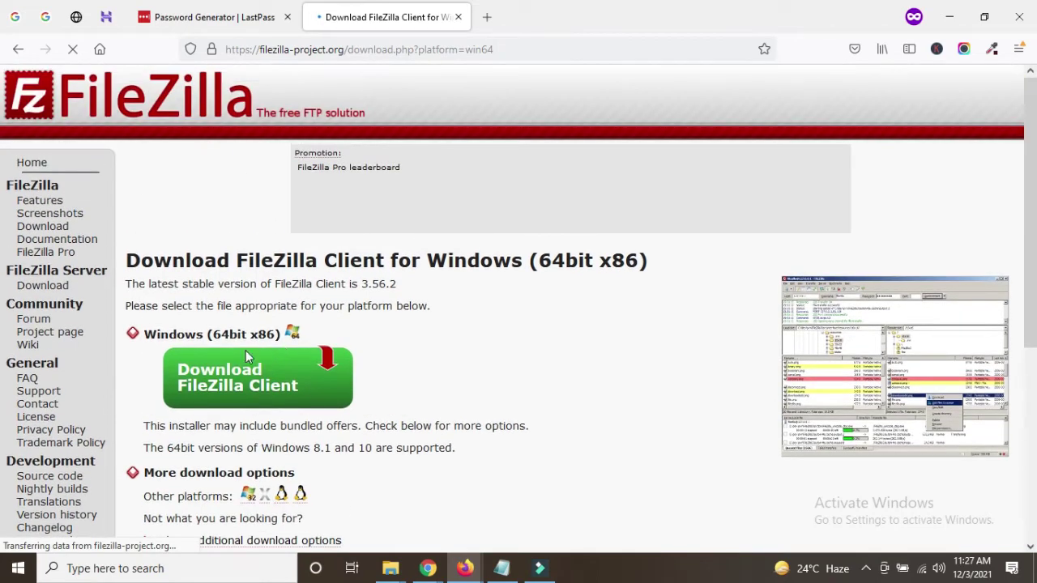
scroll(247, 356, down, 4)
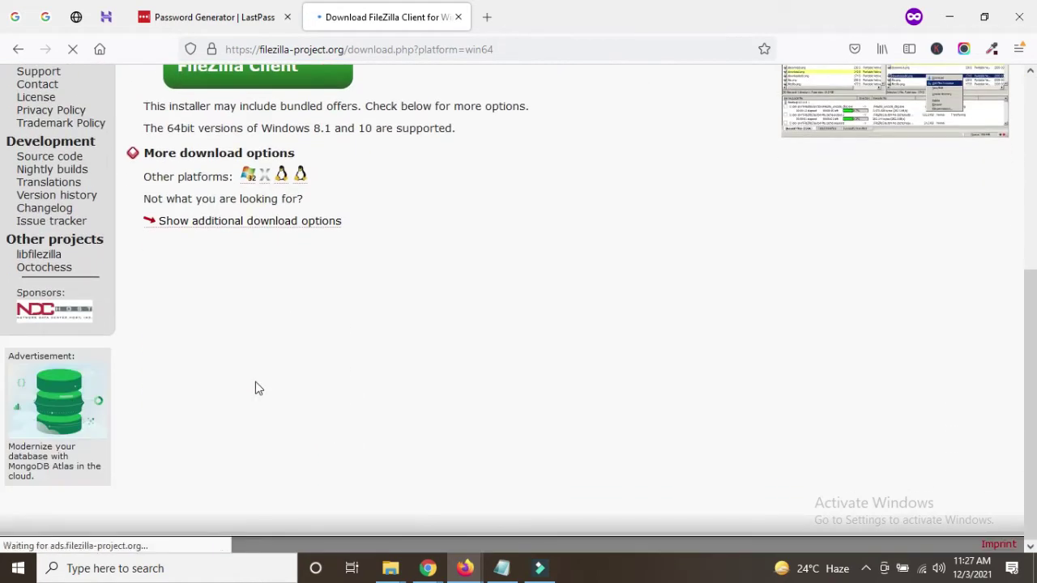
- Search Windows for "file zila", launch the FileZilla app and dismiss its update notice without installing the new version
scroll(255, 389, up, 4)
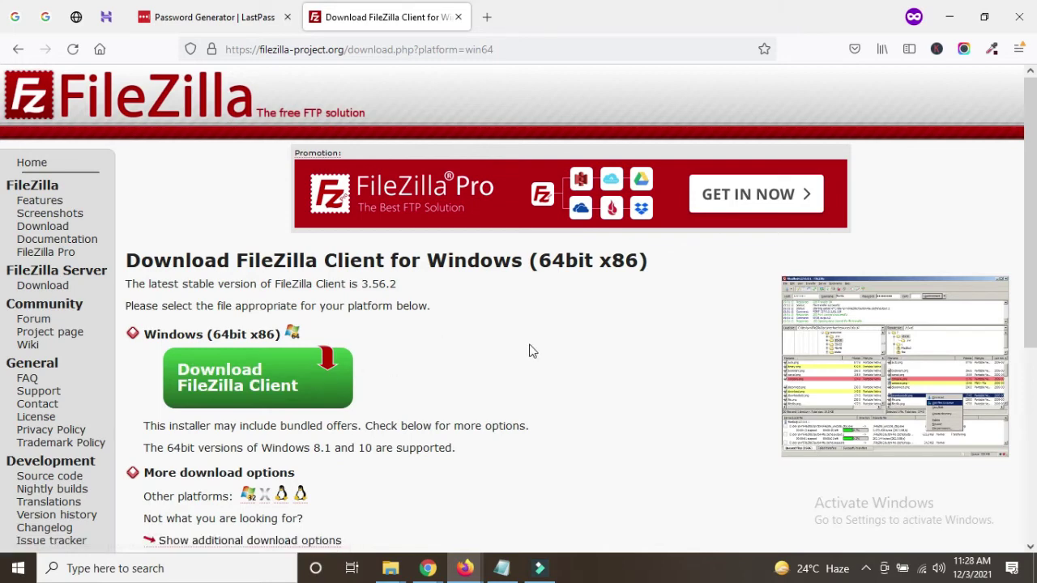
click(125, 575)
text(f)
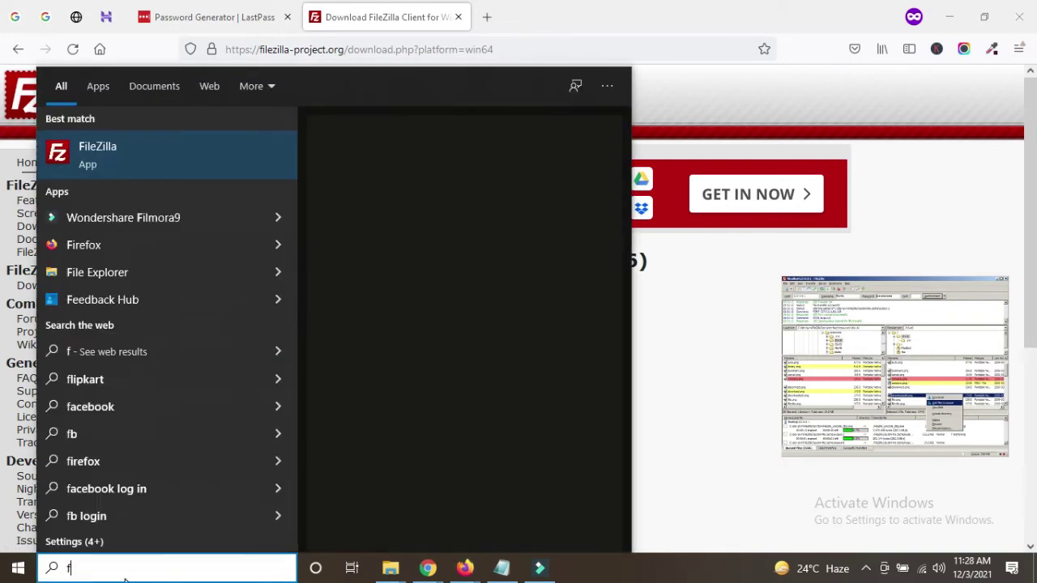
text(ile)
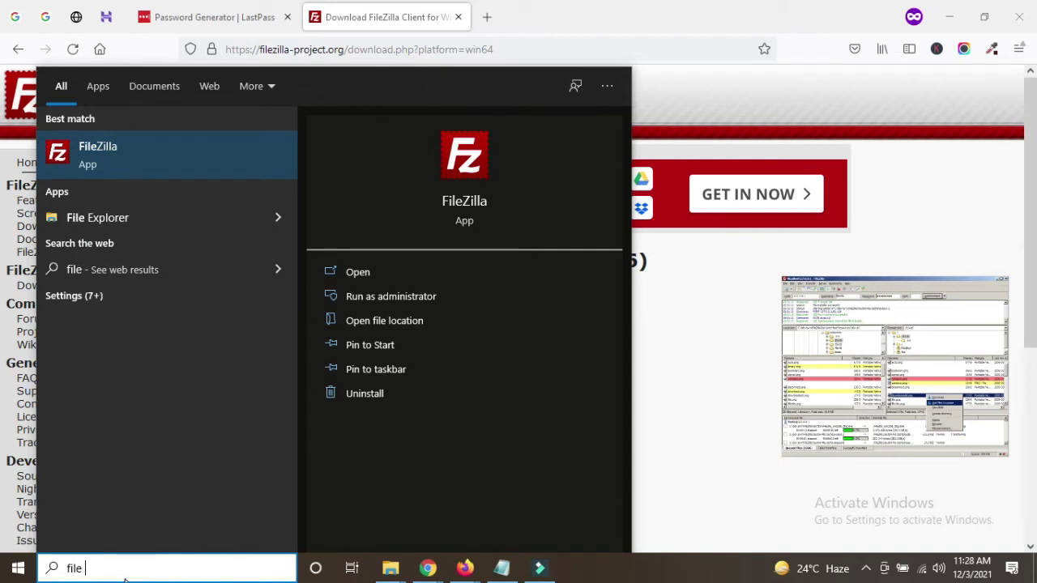
text( zila)
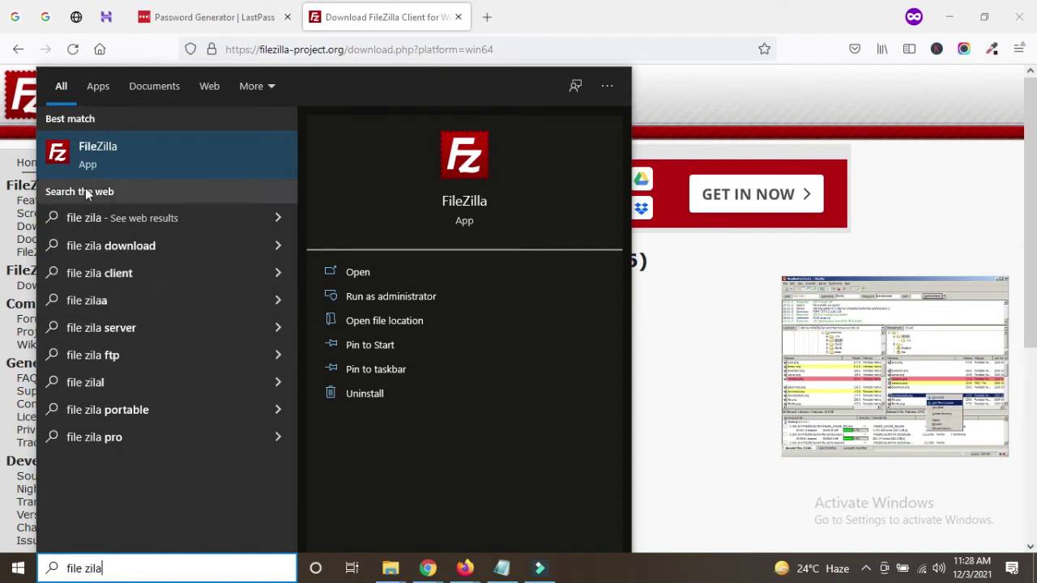
click(97, 155)
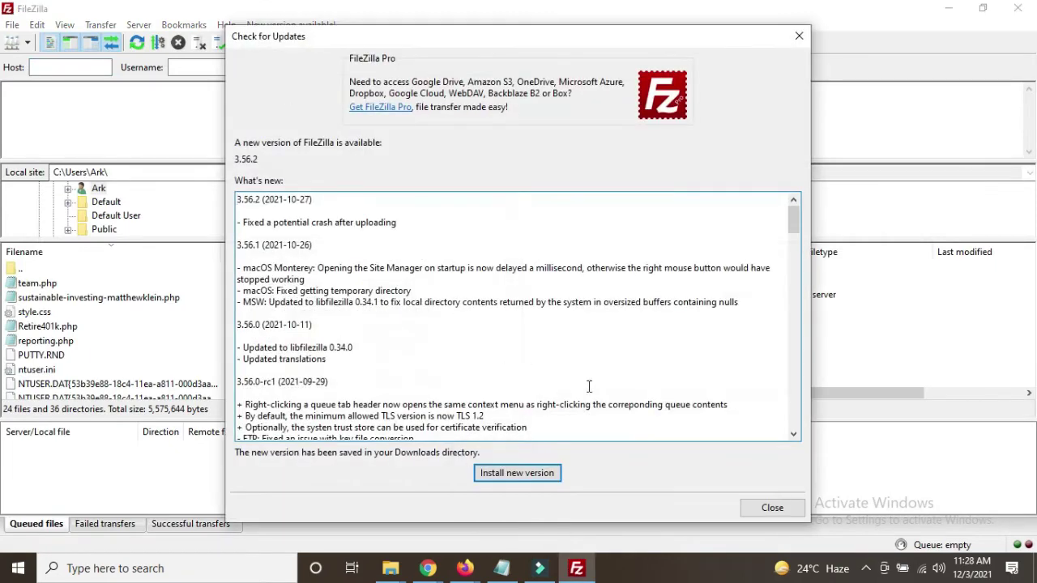
click(773, 508)
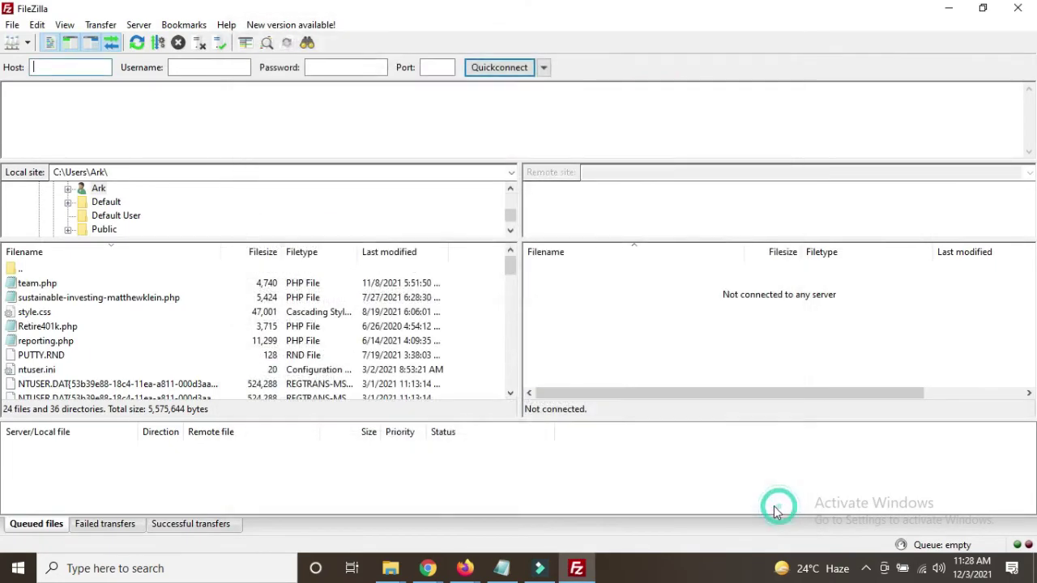
- Open the Site Manager and create a new site entry named Wordpress_Projects
click(11, 45)
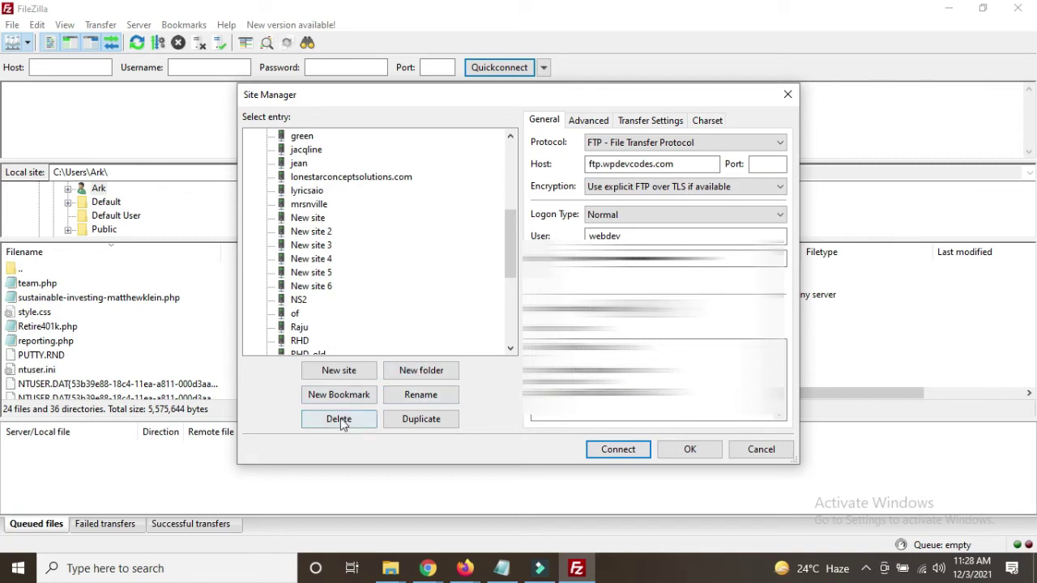
click(337, 371)
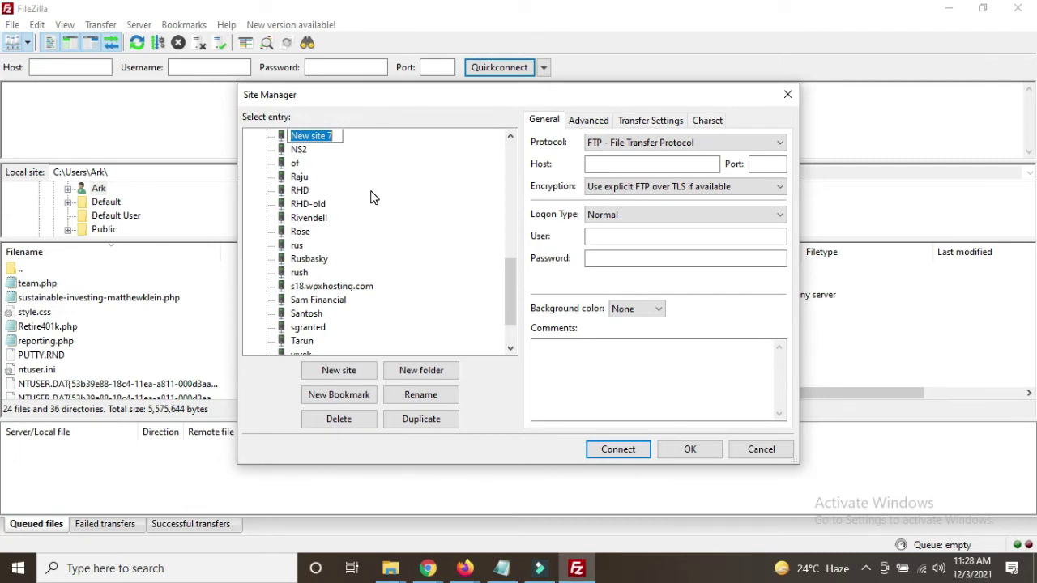
text(Wordpress_Projects)
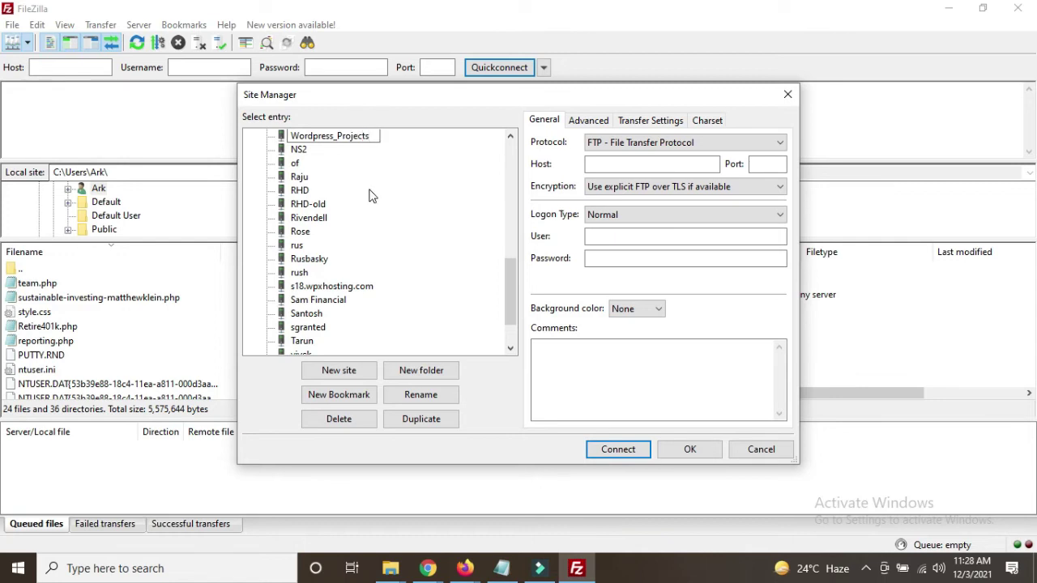
- Copy the host ftp.wpdevcodes.com from Notepad into the new site's Host field and set the port to 21
click(632, 164)
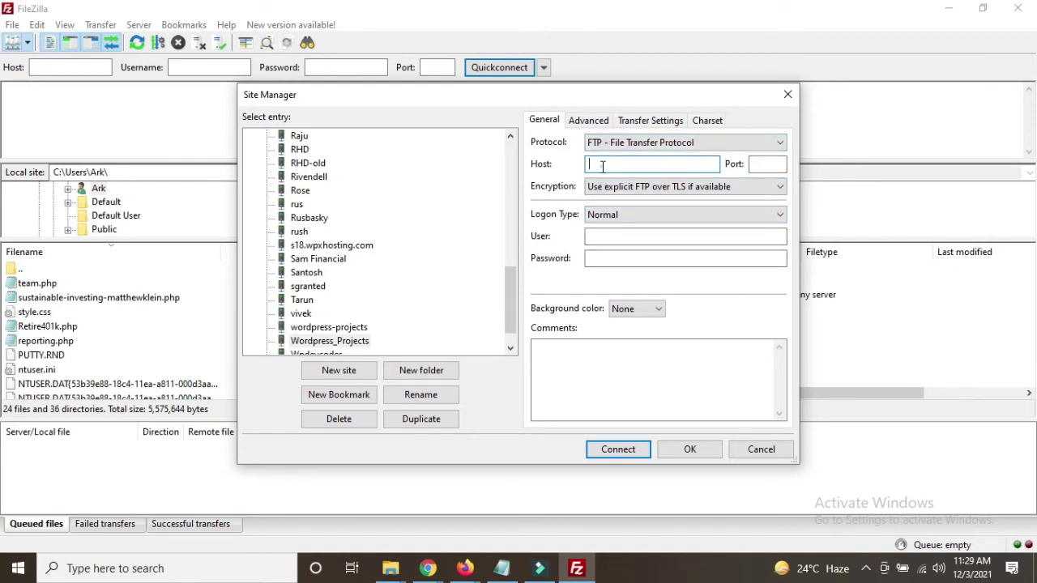
click(597, 235)
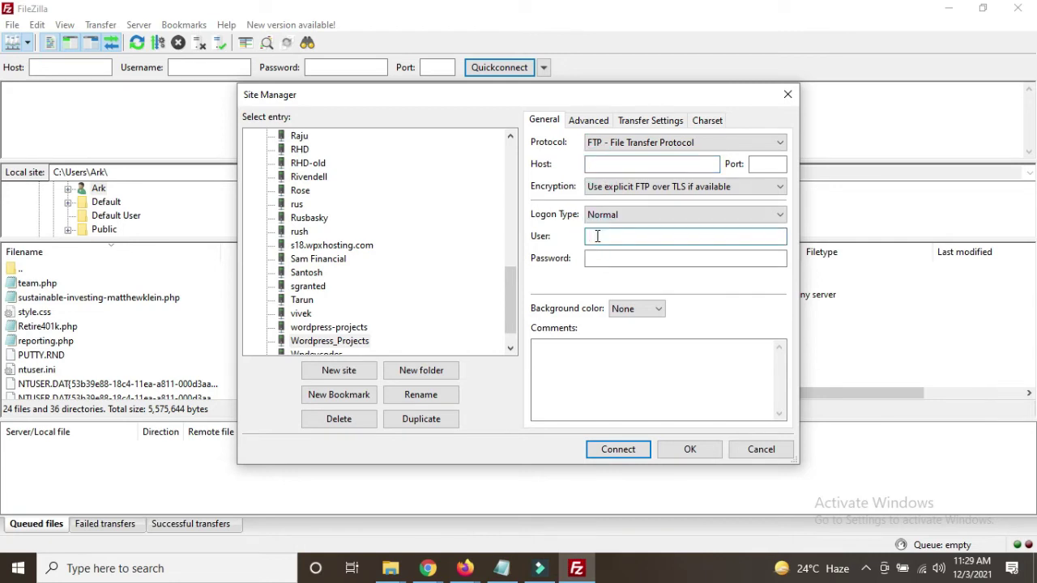
click(600, 259)
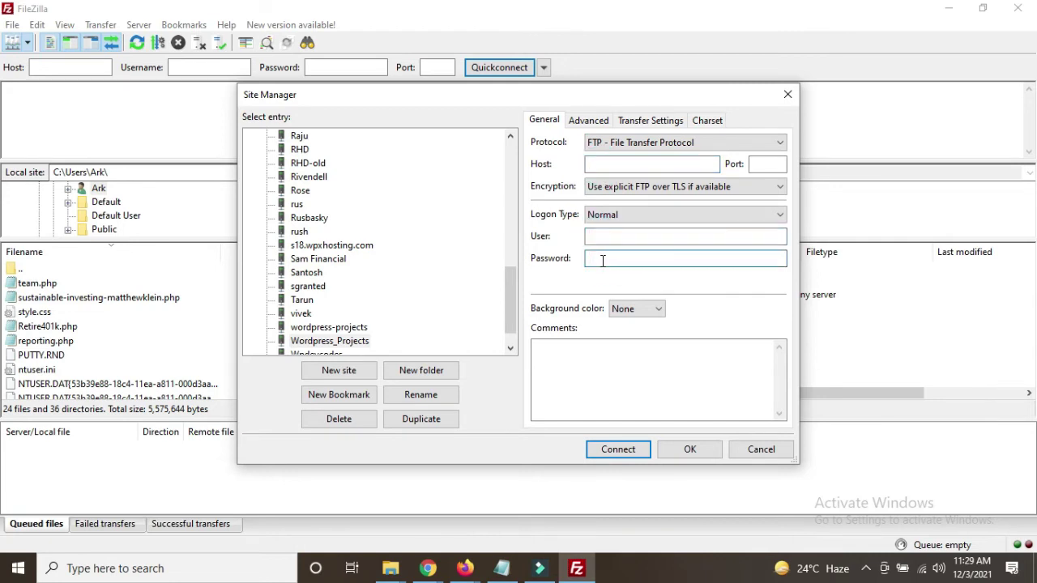
click(601, 163)
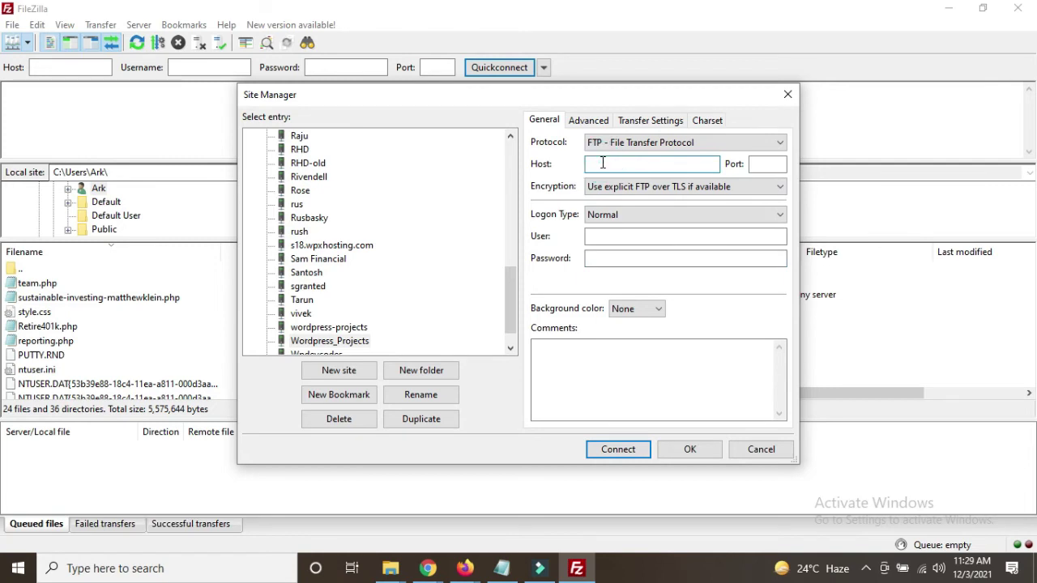
mouse_move(501, 568)
click(486, 500)
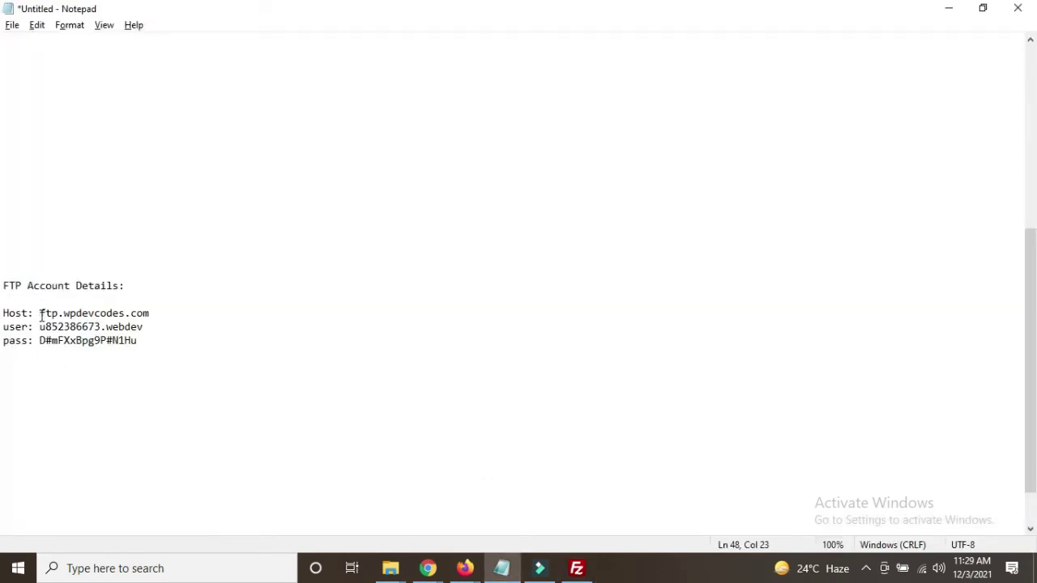
drag(42, 315, 160, 314)
right_click(139, 314)
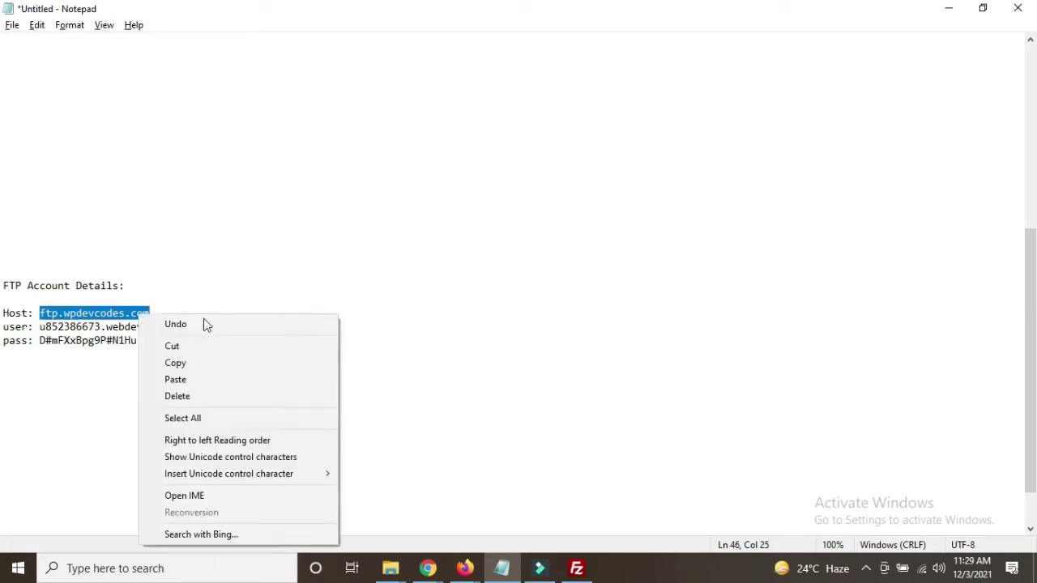
click(198, 363)
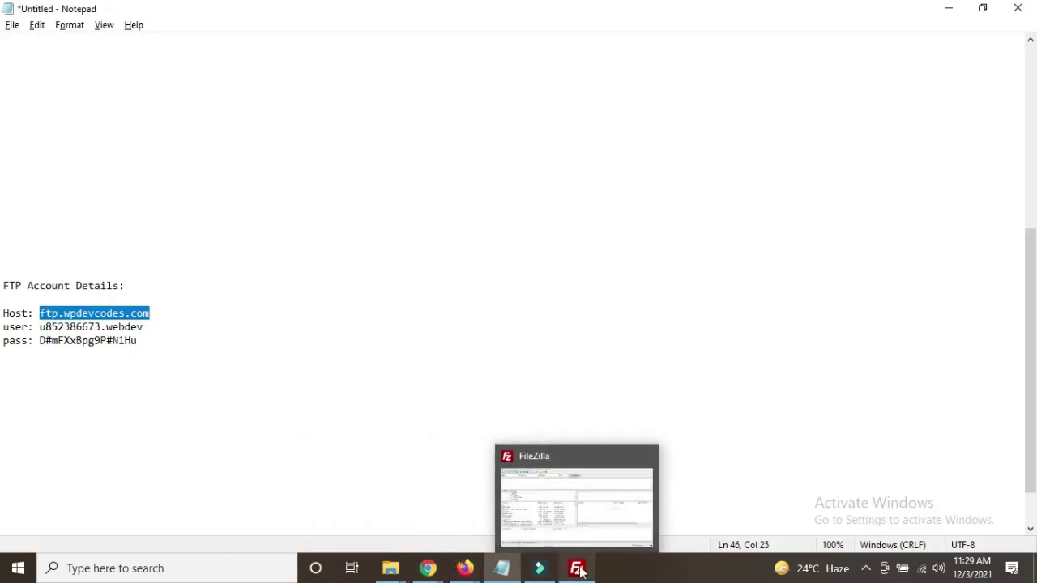
click(572, 576)
right_click(623, 162)
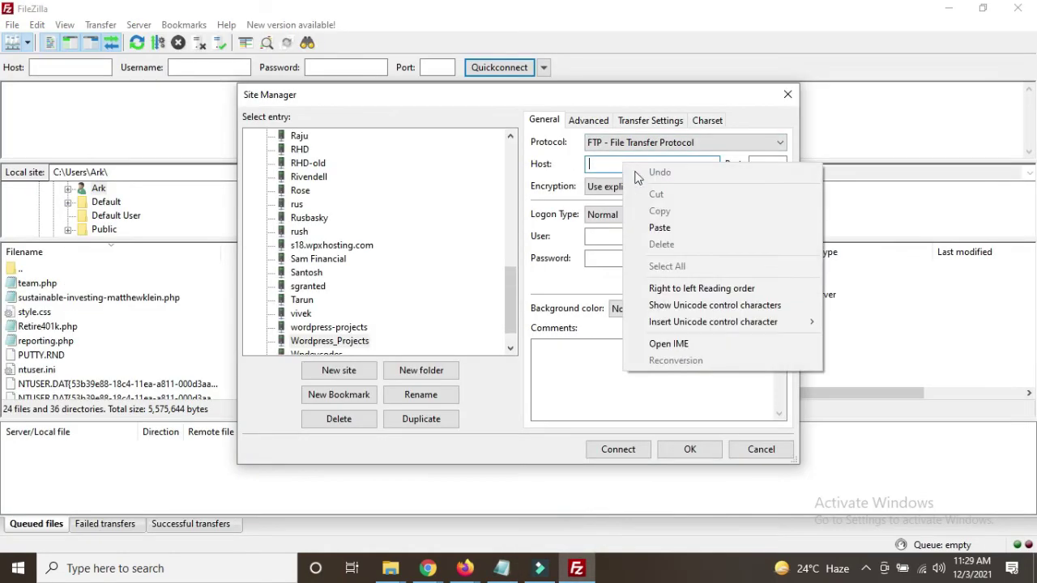
click(674, 229)
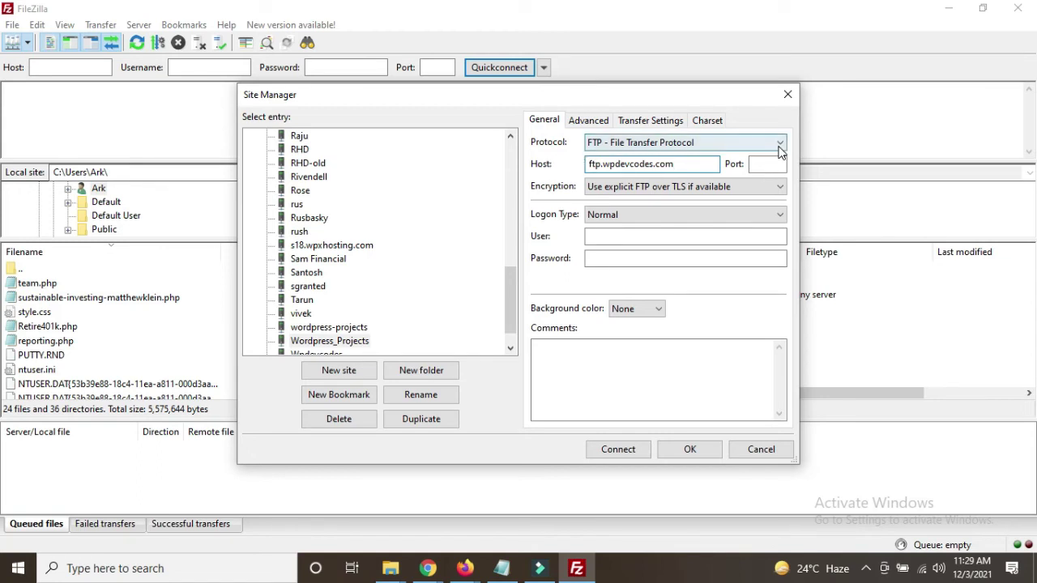
click(763, 164)
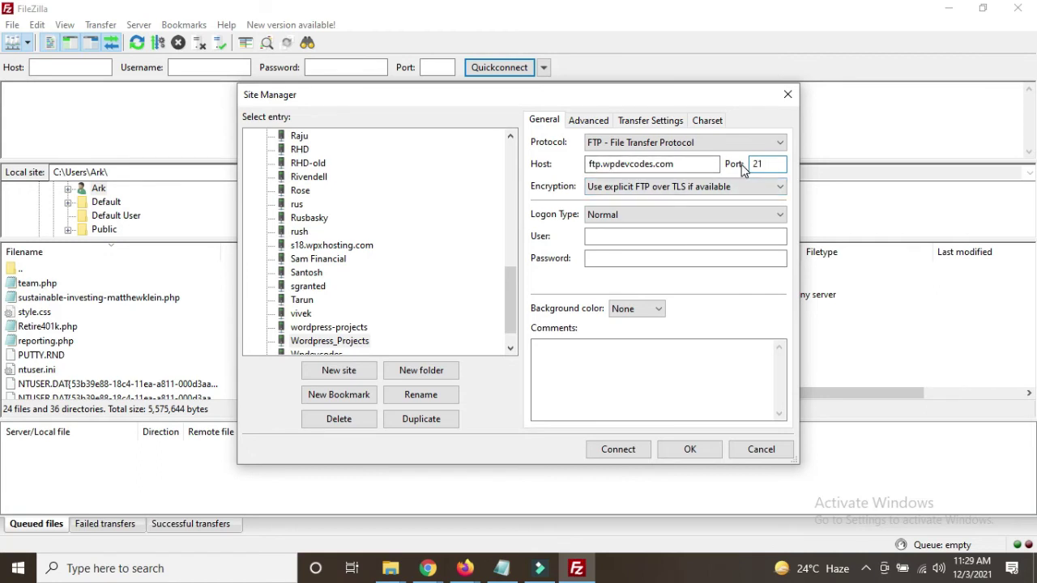
- Copy the FTP account's username from the "user:" line in Notepad into the site's User field in FileZilla
click(611, 235)
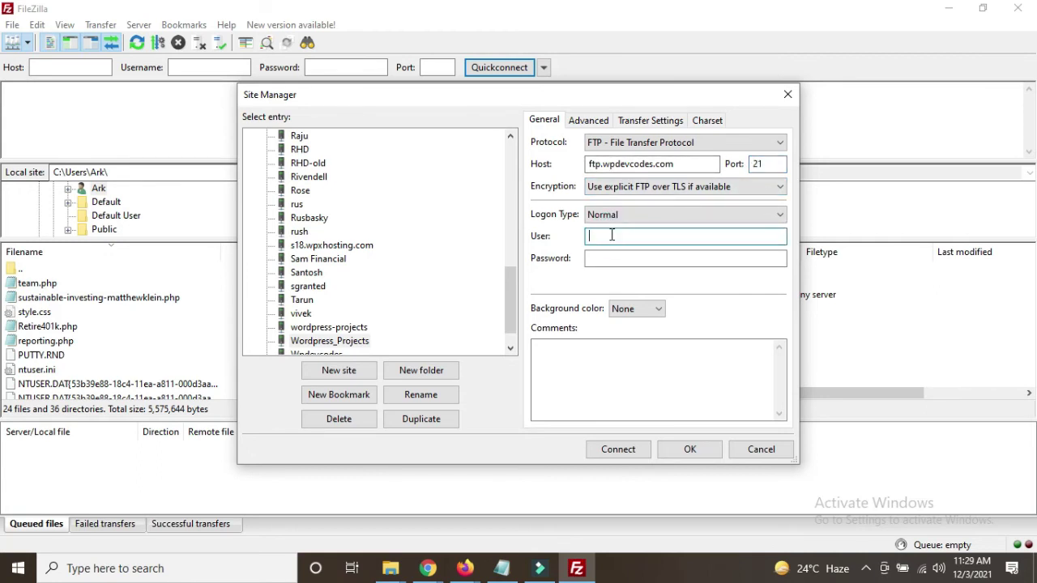
key(alt+Tab)
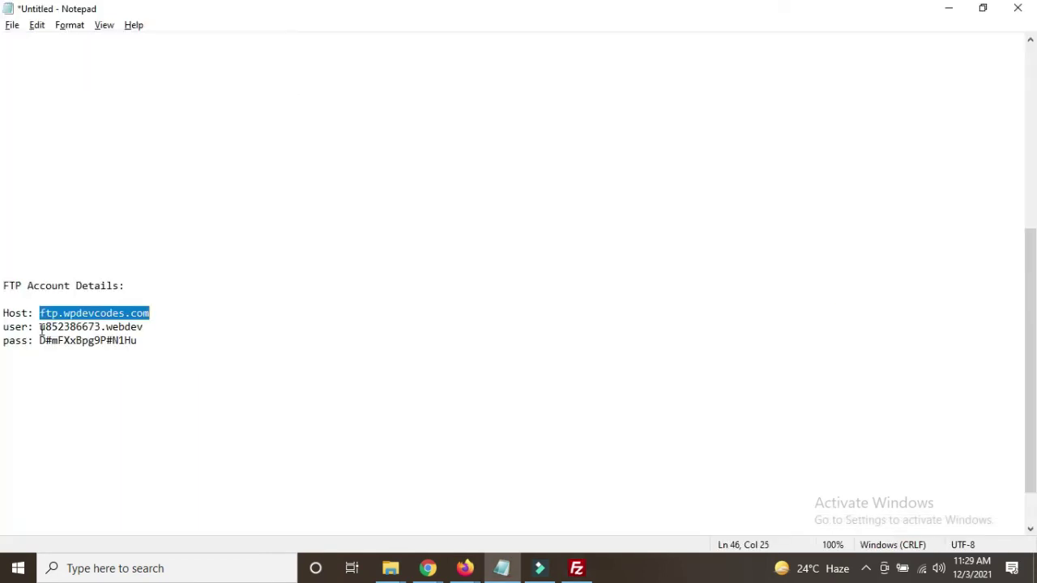
drag(41, 328, 153, 327)
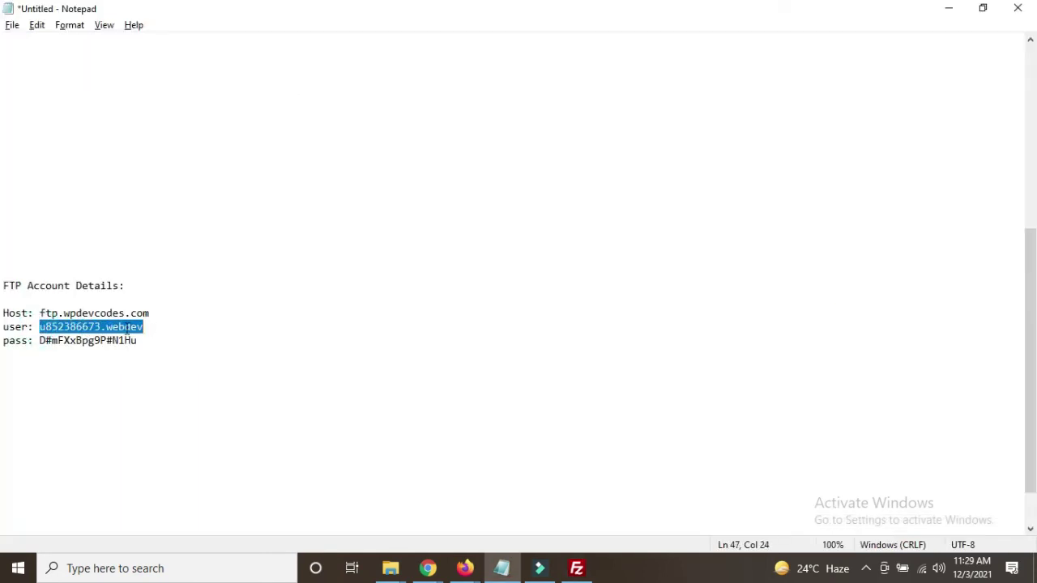
right_click(127, 327)
click(171, 143)
mouse_move(464, 568)
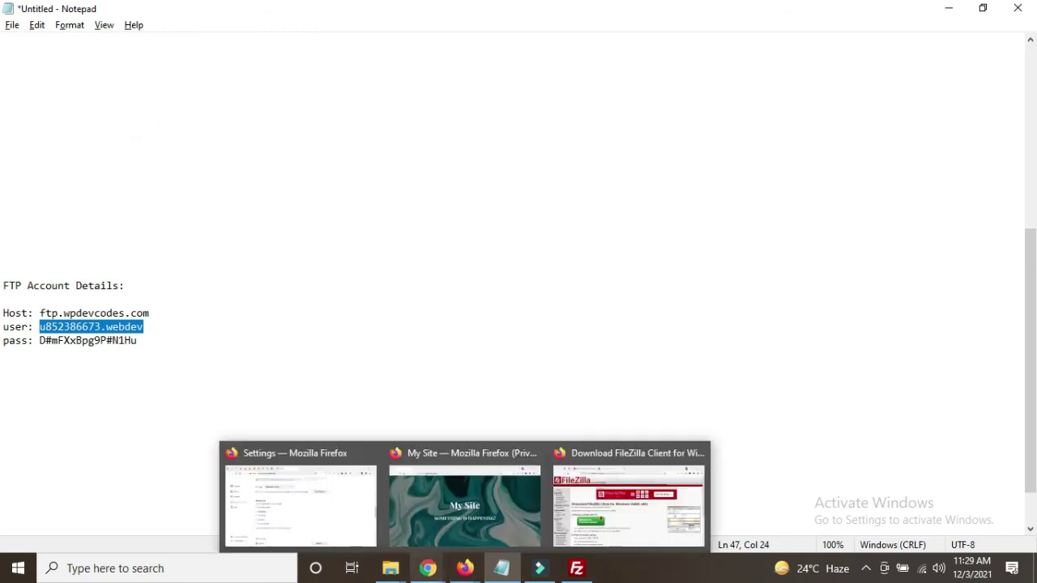
click(580, 567)
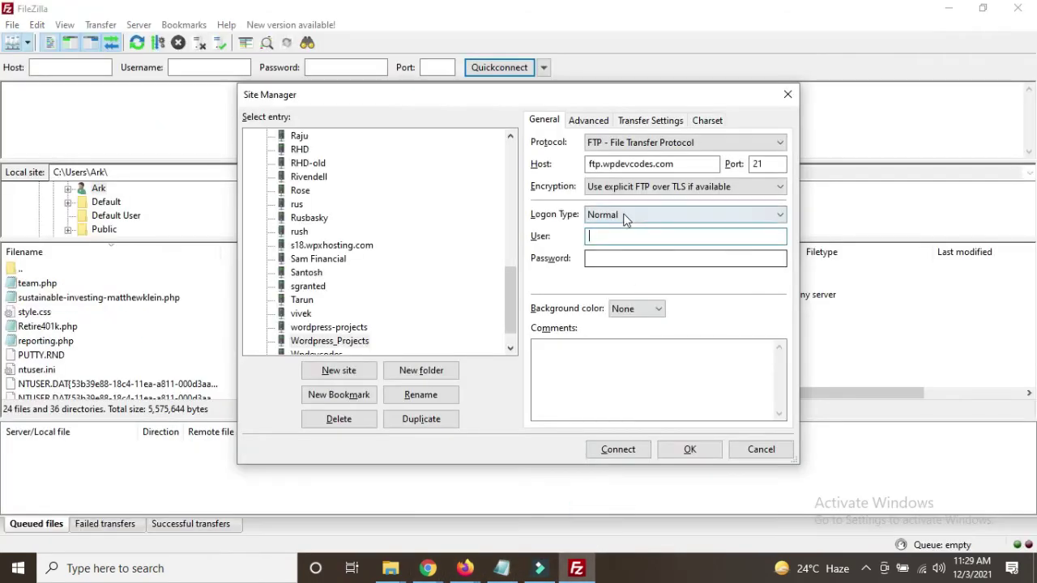
right_click(607, 243)
click(647, 301)
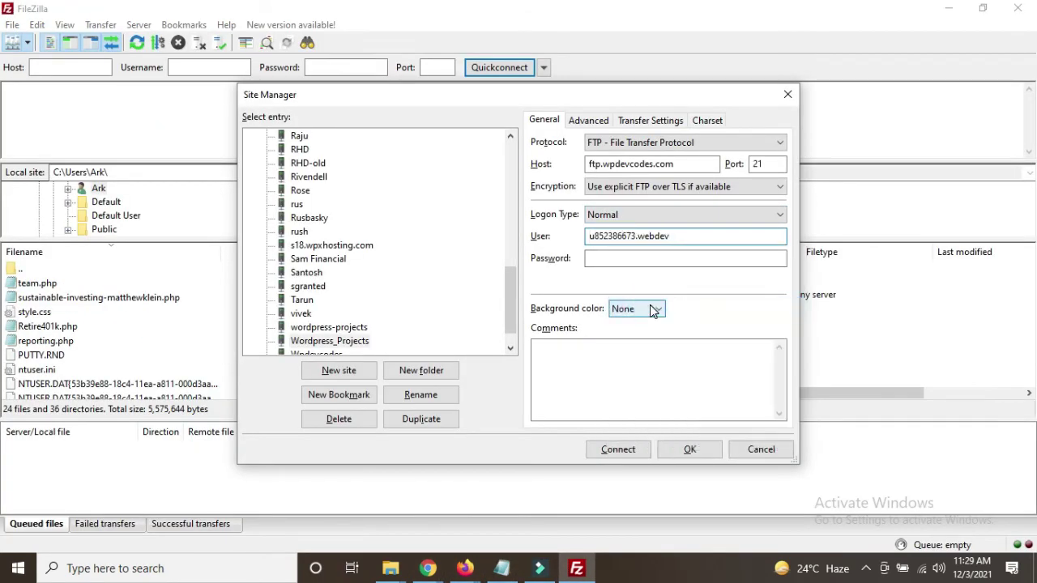
- Copy the FTP account password from the "pass:" line in Notepad into the site's Password field in FileZilla
key(alt+Tab)
drag(41, 345, 141, 346)
right_click(105, 346)
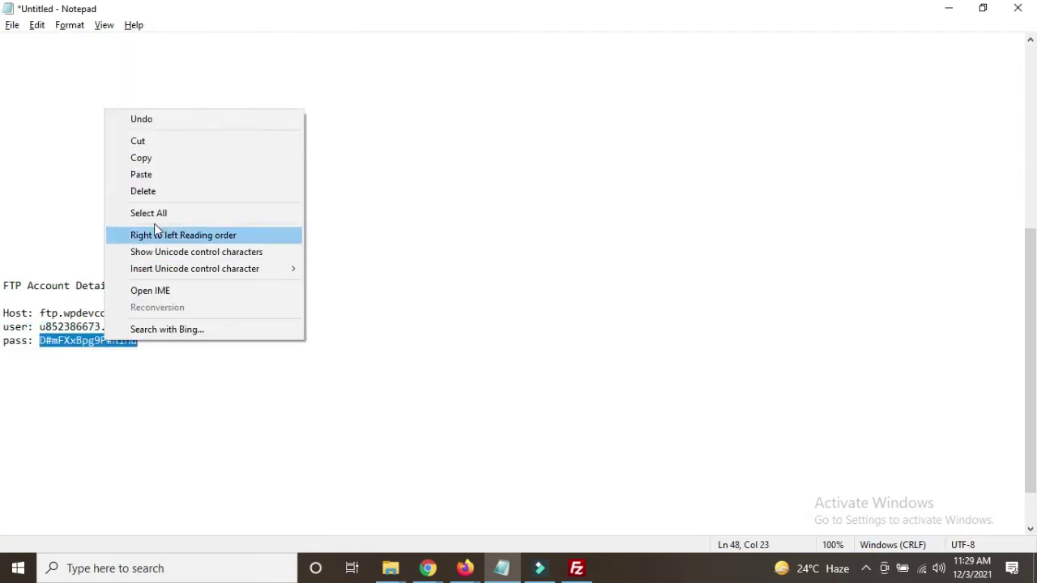
click(146, 157)
key(alt+Tab)
click(615, 258)
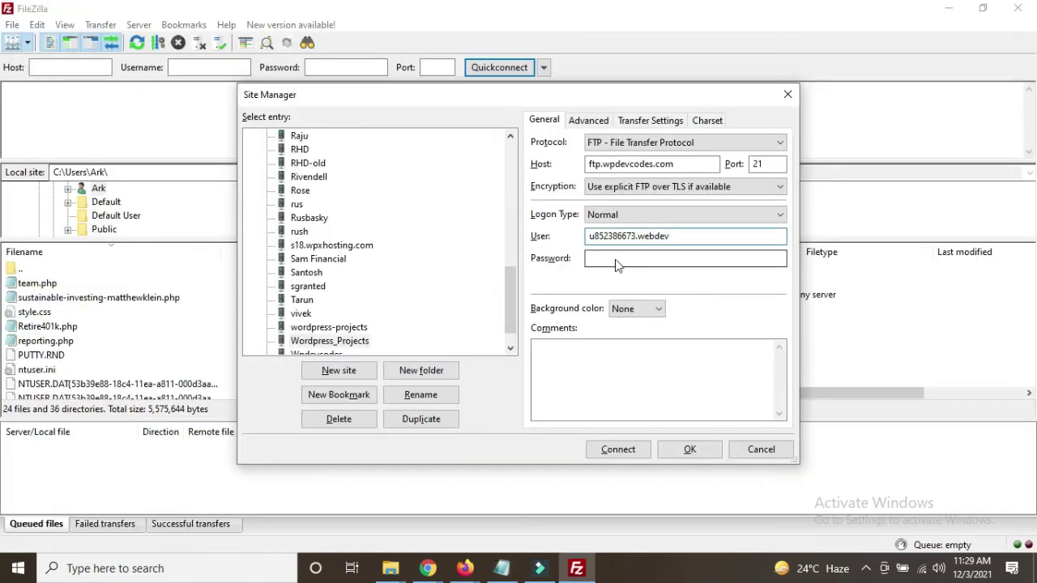
right_click(615, 259)
click(664, 325)
- Copy the whole FTP Account Details block, including the account password, from Notepad into the site's Comments and check the entered details
key(alt+Tab)
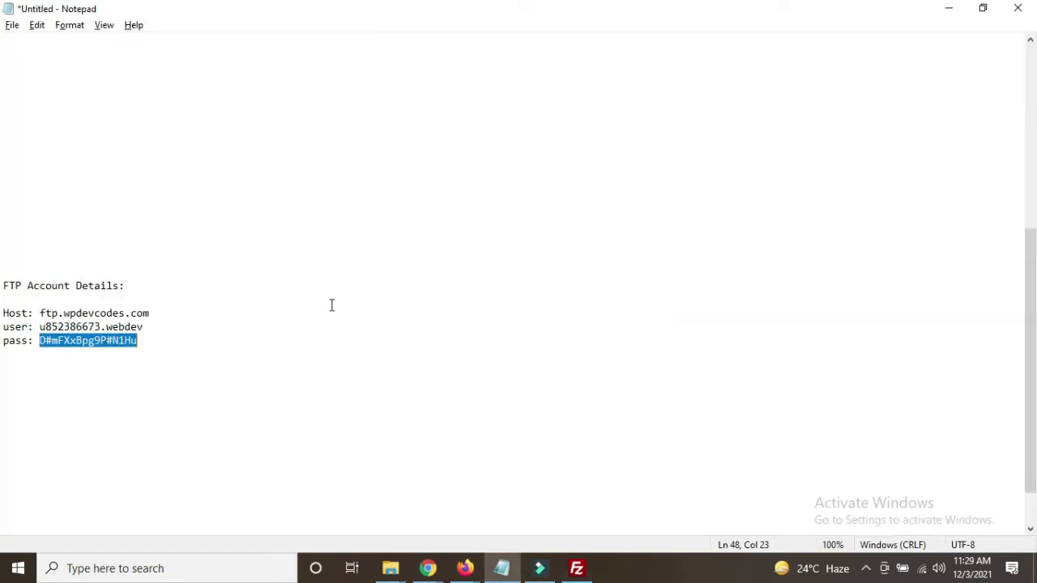
click(130, 350)
click(157, 341)
drag(157, 341, 5, 288)
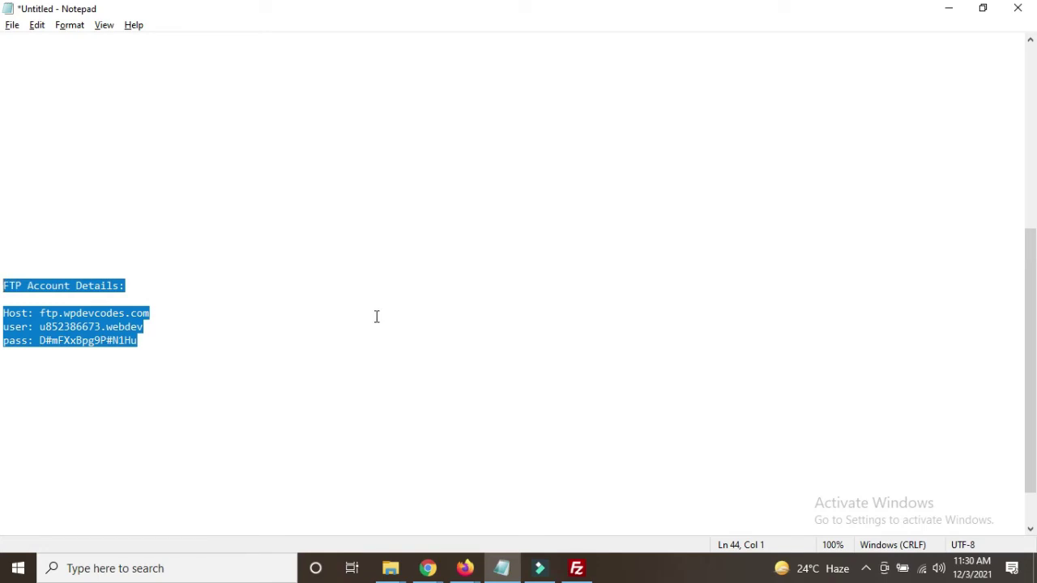
key(alt+Tab)
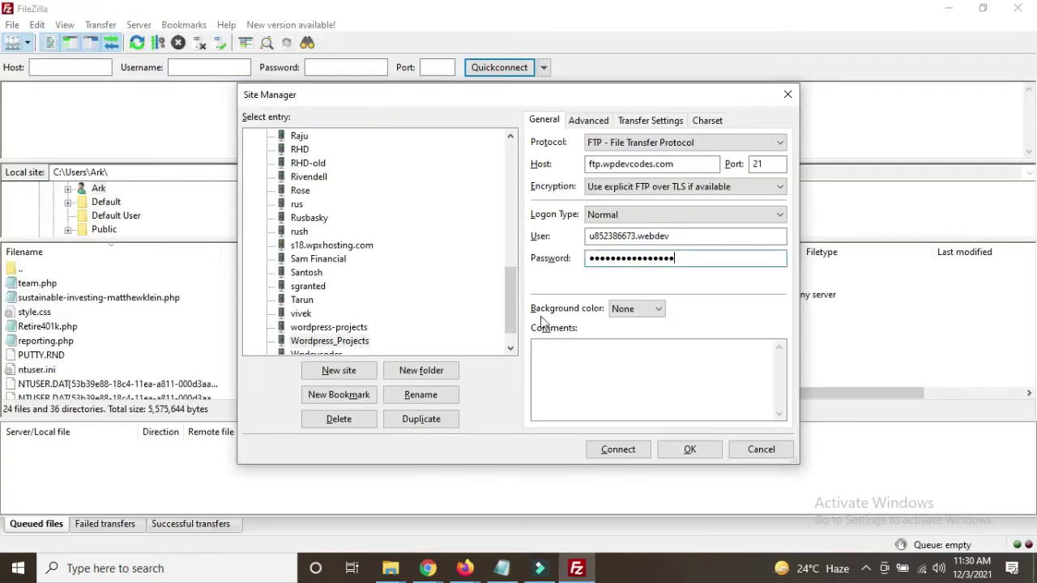
right_click(600, 361)
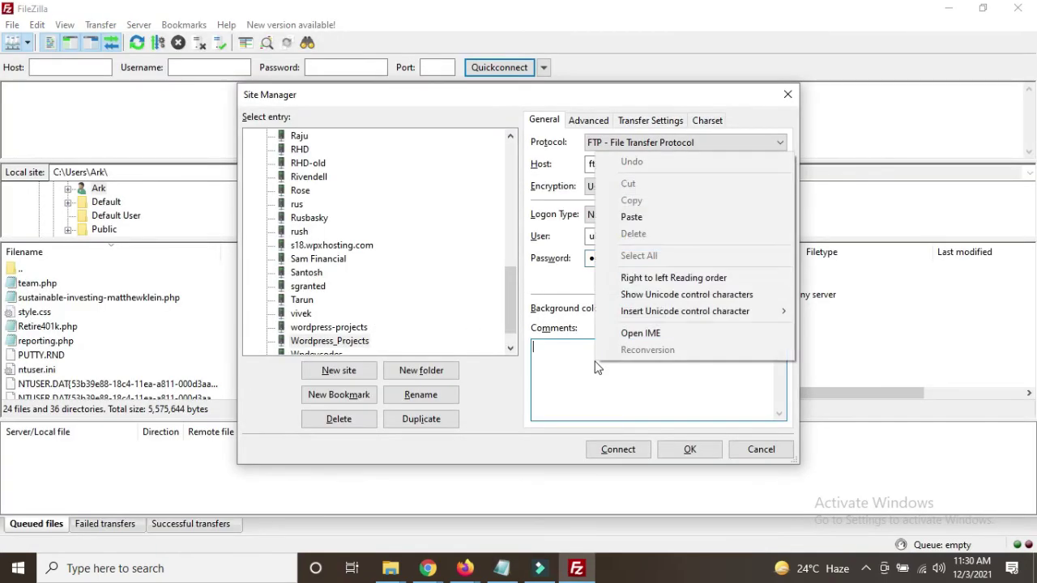
click(631, 217)
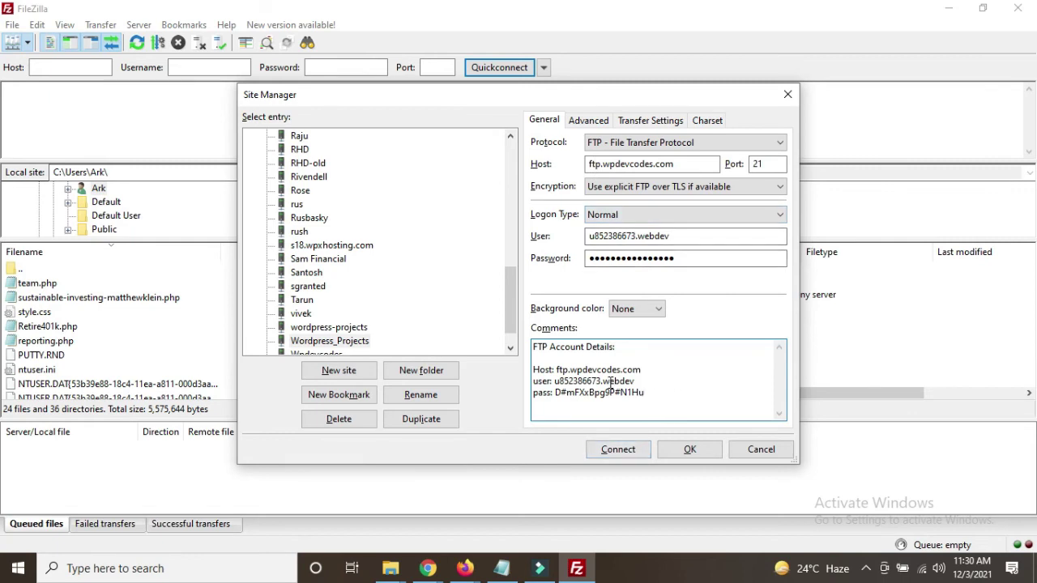
drag(647, 395, 575, 354)
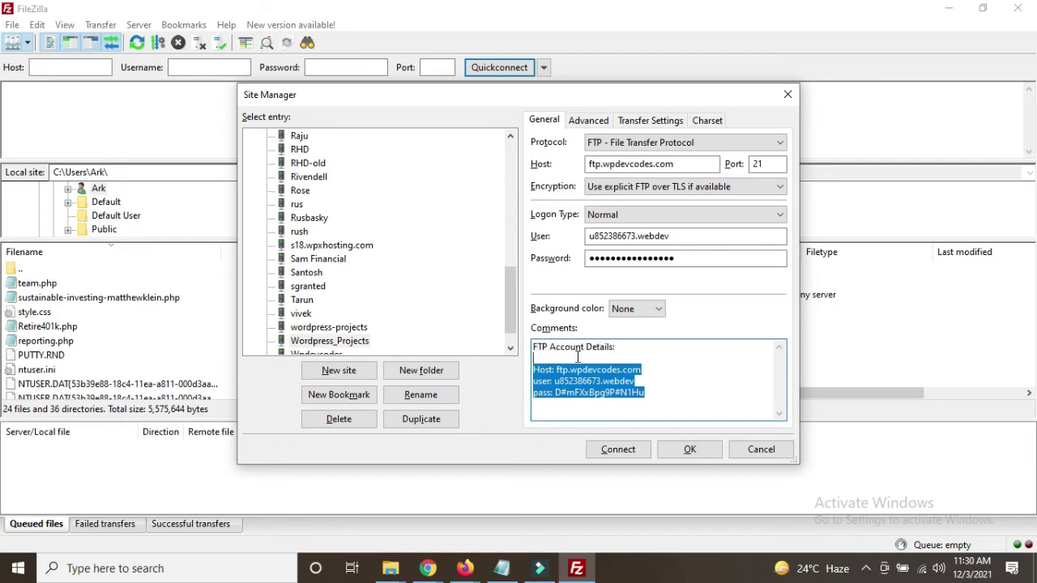
click(665, 364)
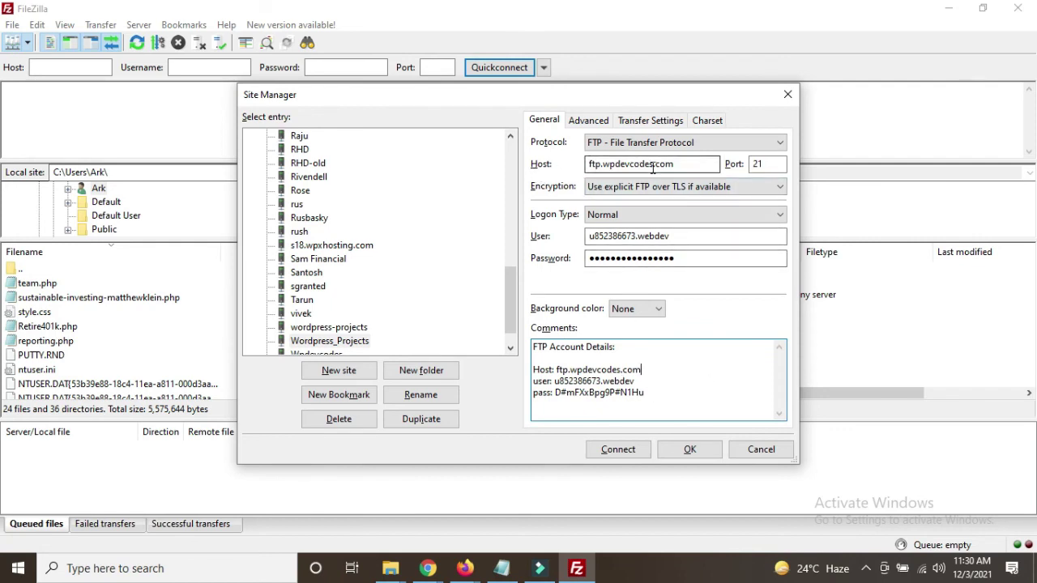
click(690, 165)
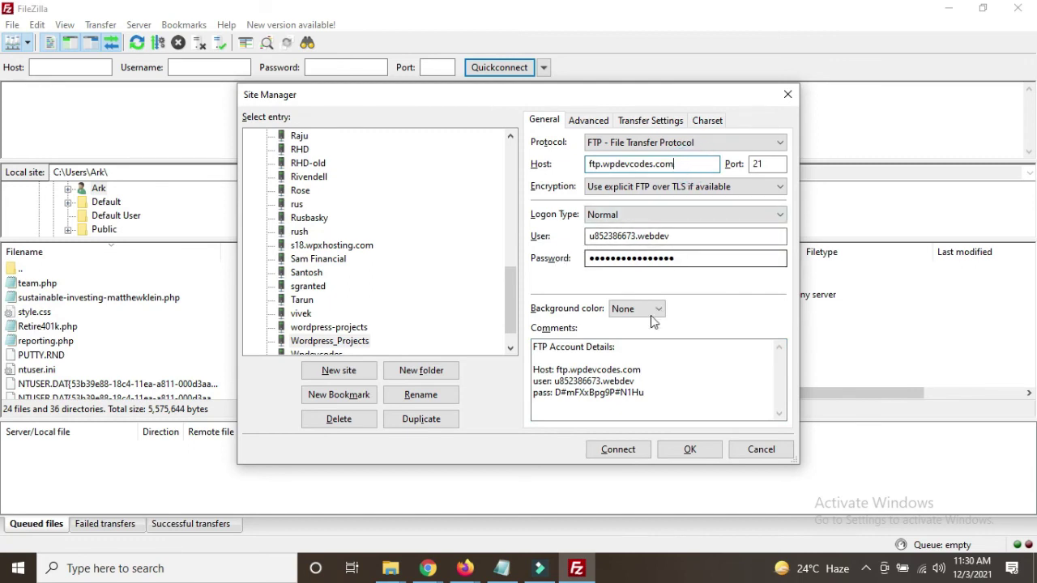
- Connect to the Wordpress_Projects site and accept the server's certificate, always trusting it in future sessions
click(618, 449)
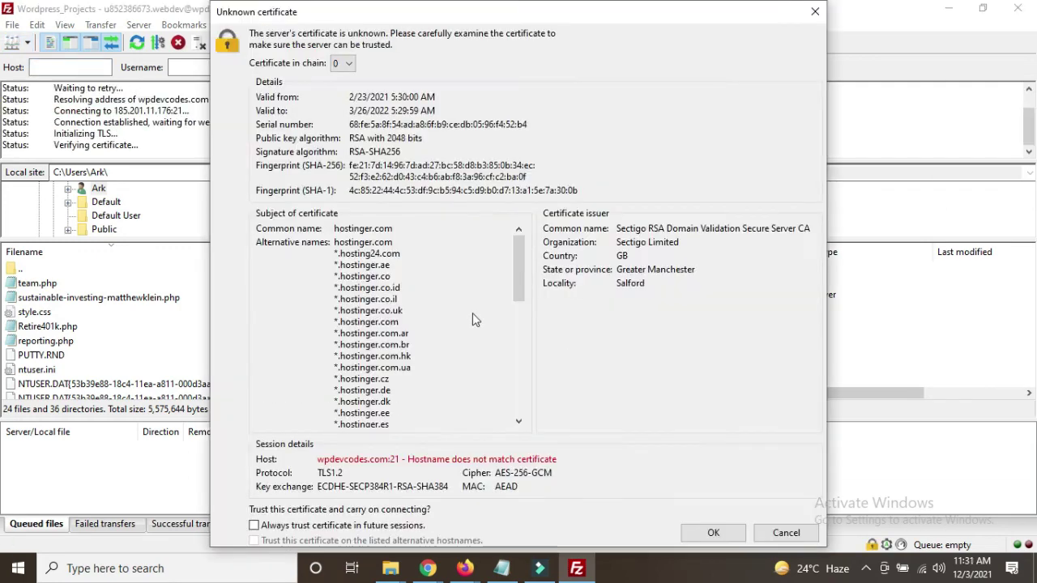
scroll(407, 341, down, 5)
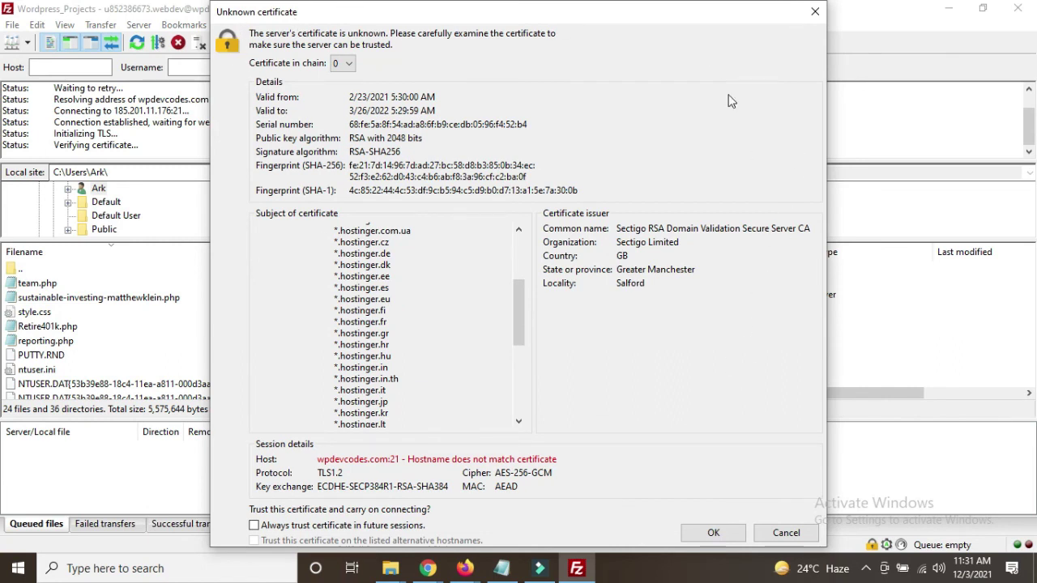
click(254, 525)
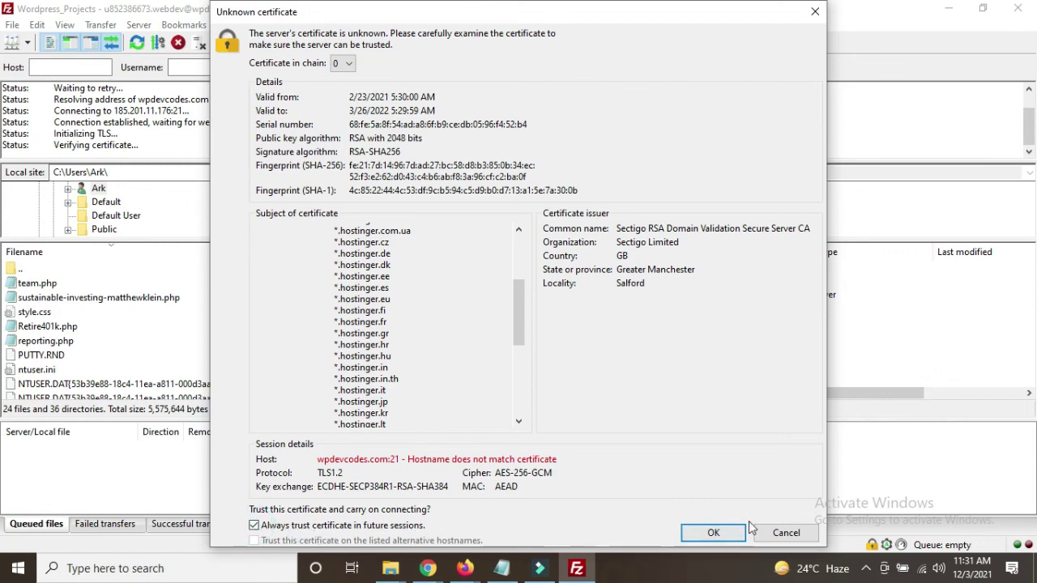
click(712, 533)
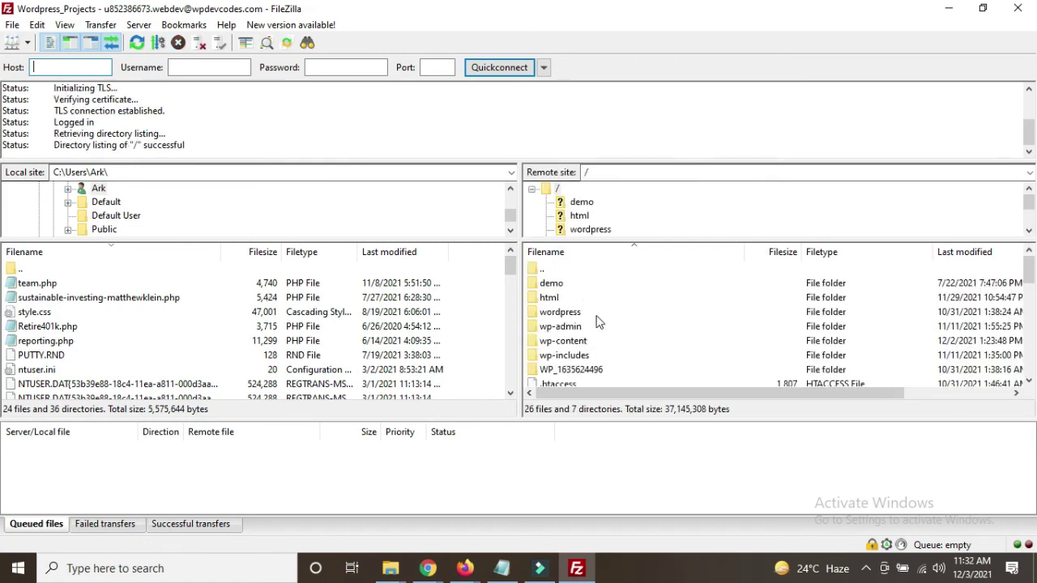
- Open the remote html folder and look over its files and folders
double_click(551, 297)
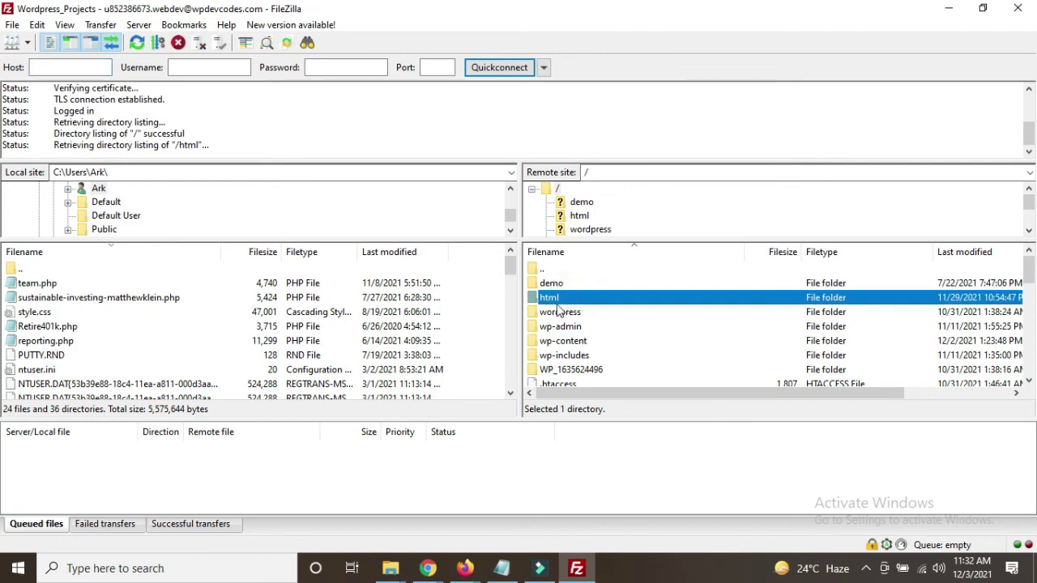
scroll(565, 304, down, 4)
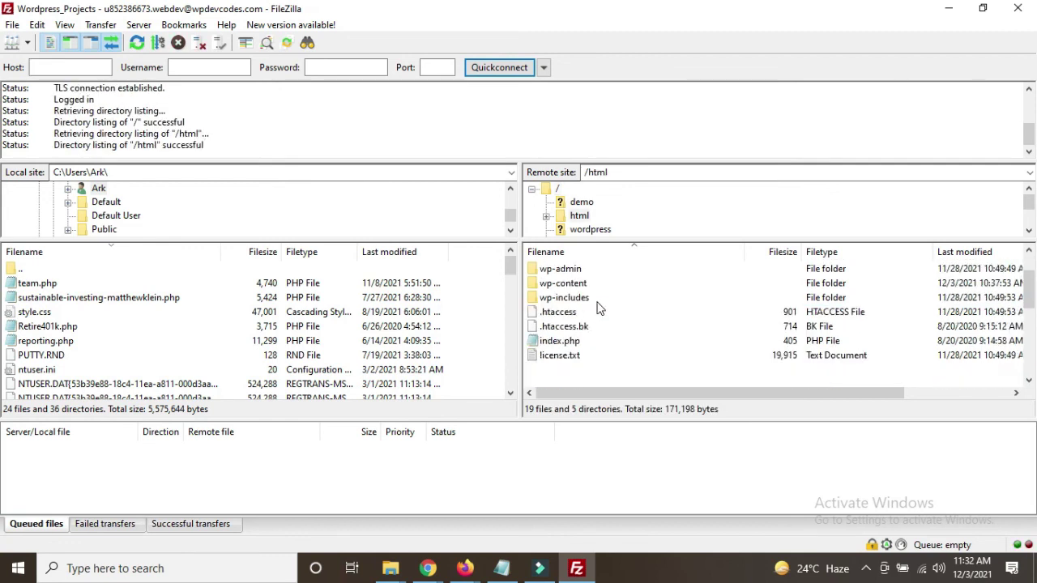
scroll(575, 356, up, 3)
- Switch to the My Site page in Firefox, check its web address html.wpdevcodes.com, and return to FileZilla
mouse_move(484, 572)
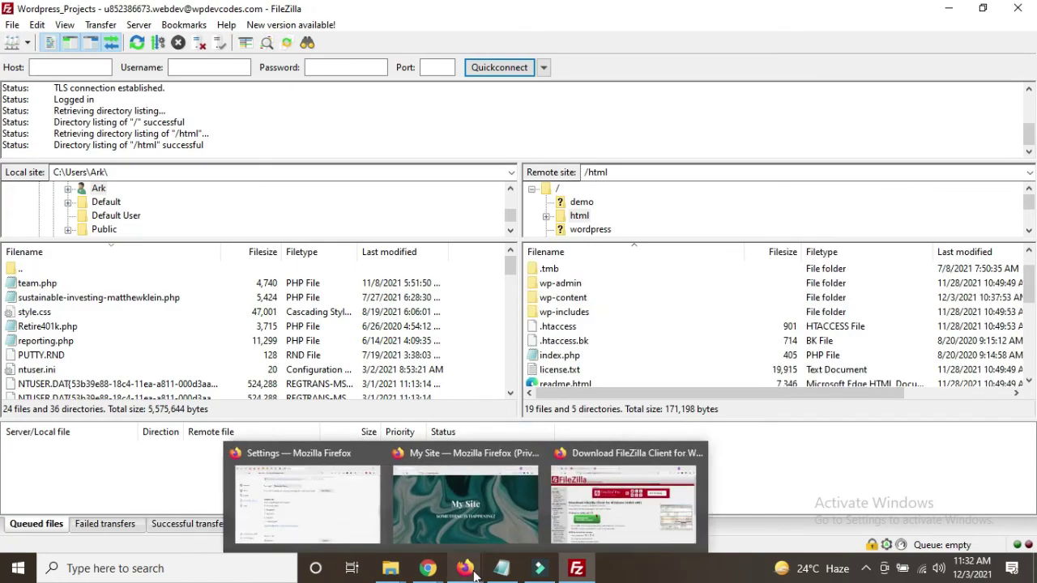
click(424, 504)
drag(347, 47, 217, 46)
click(323, 49)
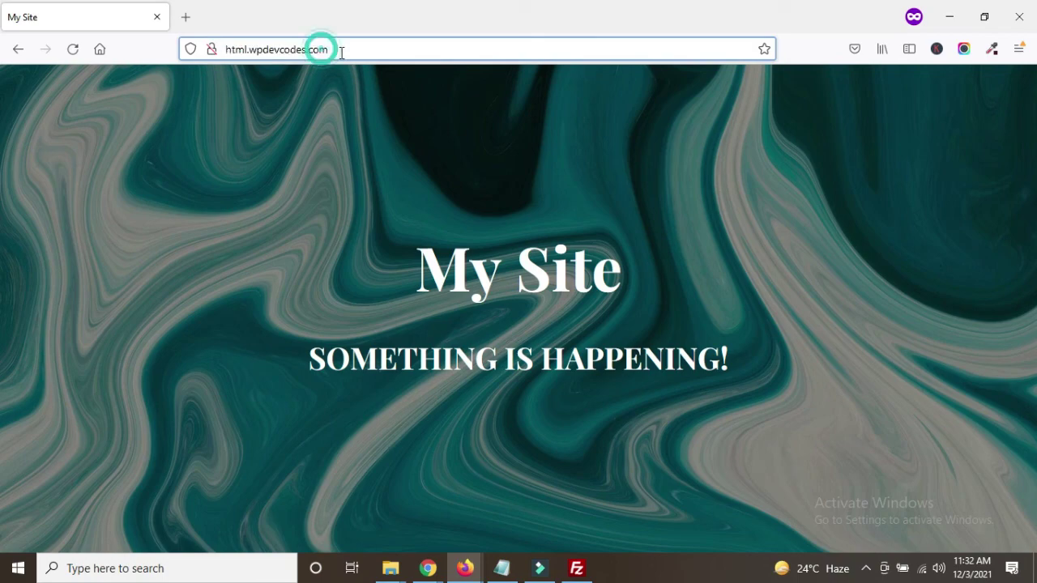
drag(349, 47, 218, 48)
key(alt+Tab)
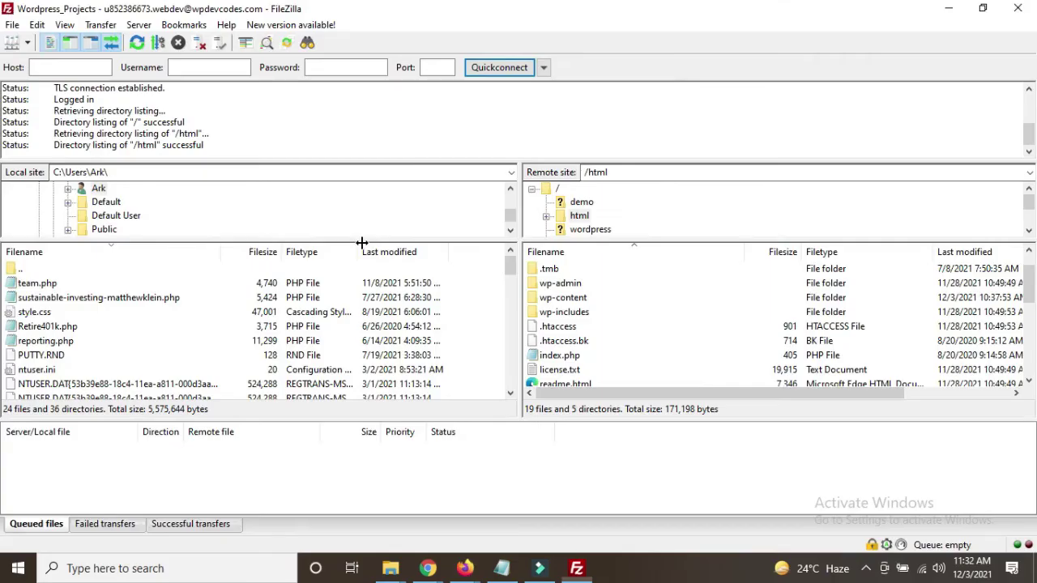
- Check the remote site path and examine the WordPress files and folders listed in the html directory
double_click(621, 173)
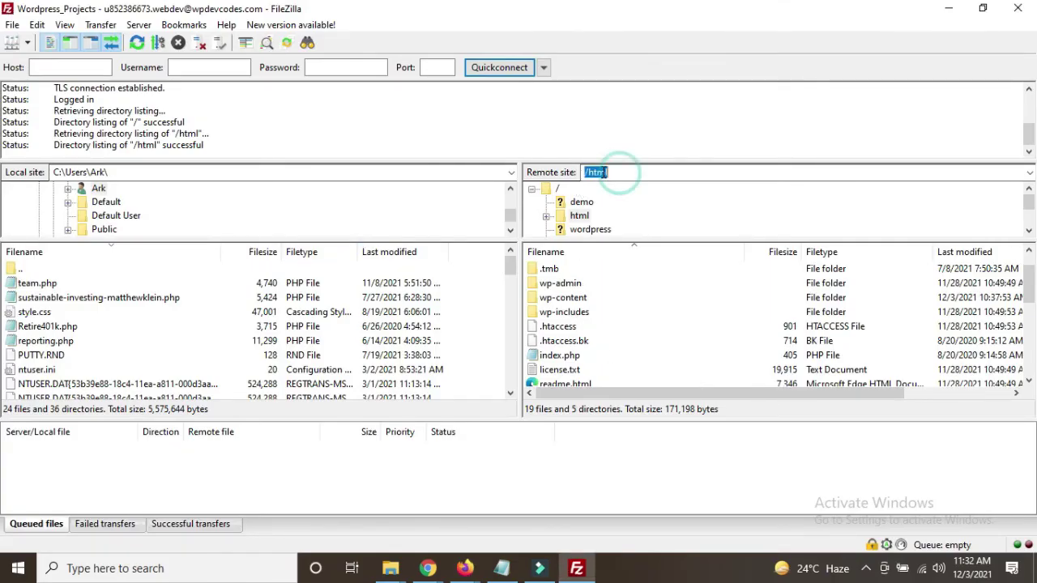
click(653, 173)
scroll(567, 370, down, 4)
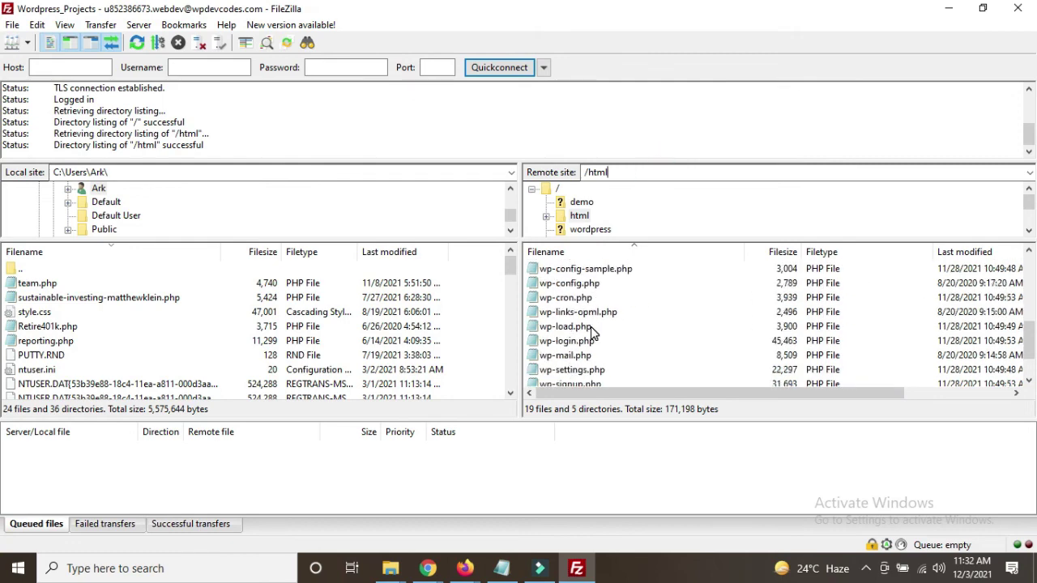
scroll(590, 330, down, 1)
scroll(591, 328, up, 6)
scroll(590, 329, down, 6)
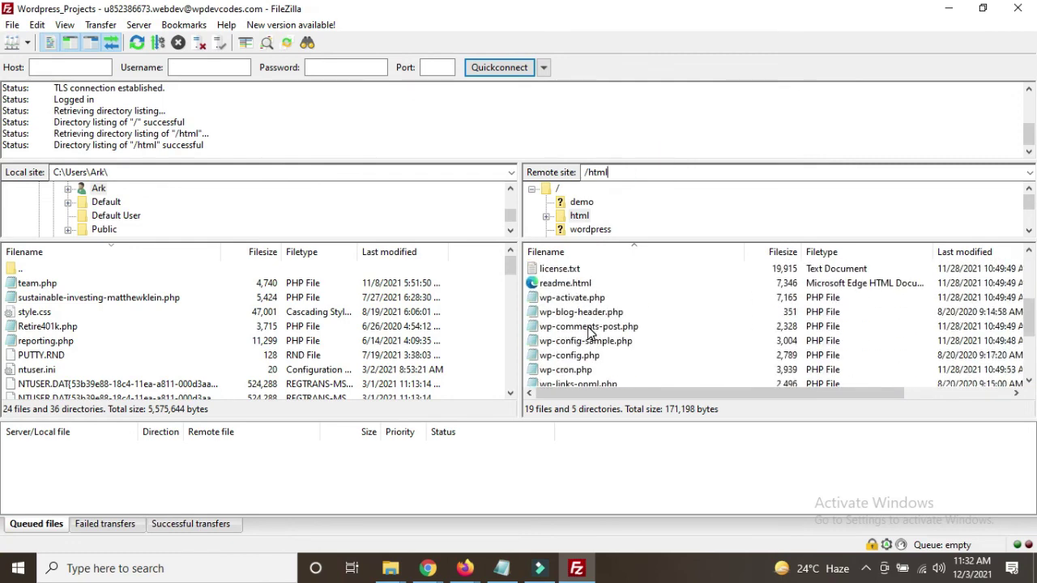
scroll(588, 336, up, 6)
scroll(588, 340, down, 6)
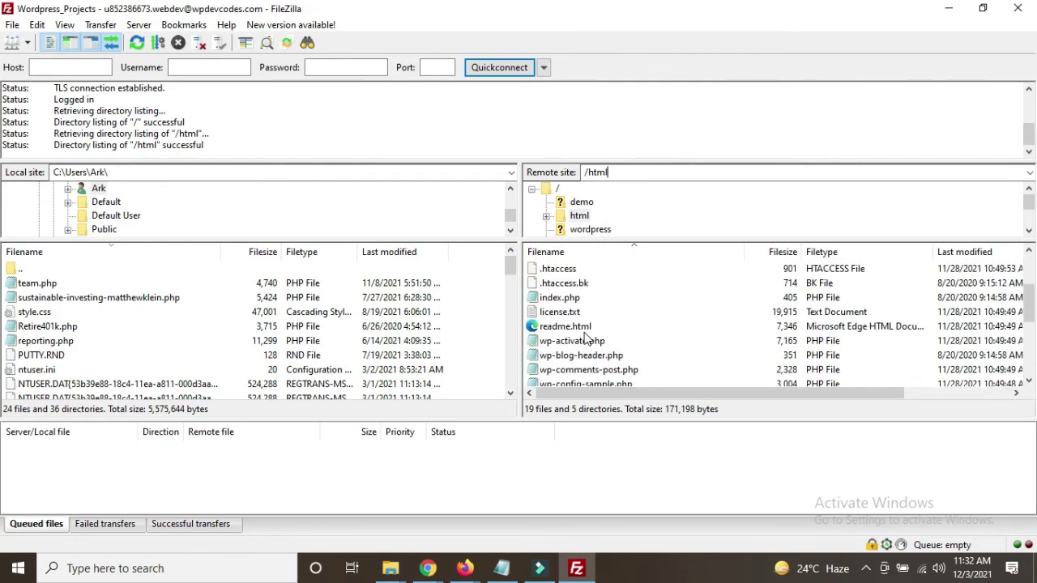
scroll(588, 340, up, 6)
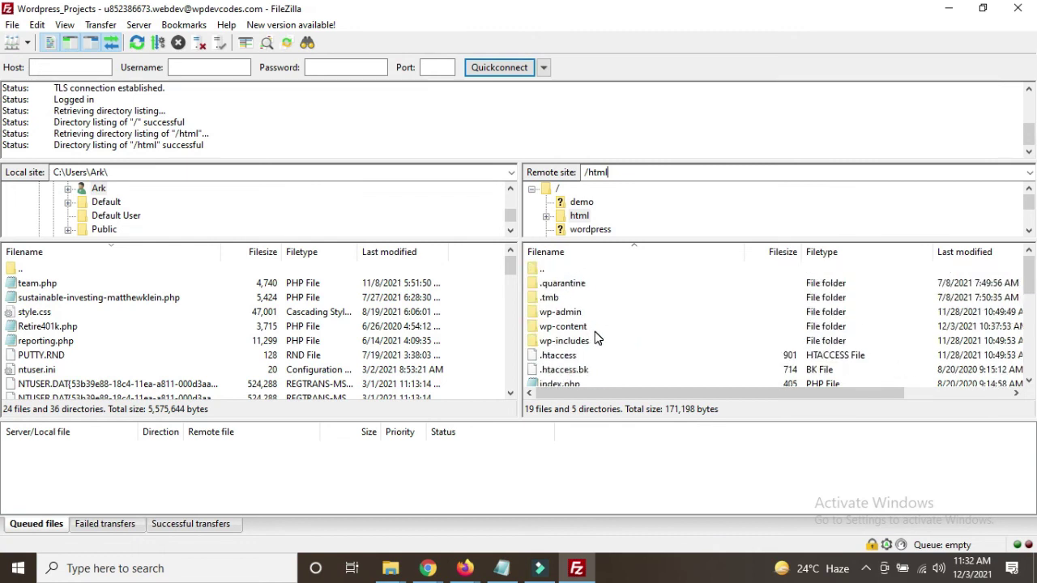
scroll(595, 331, down, 3)
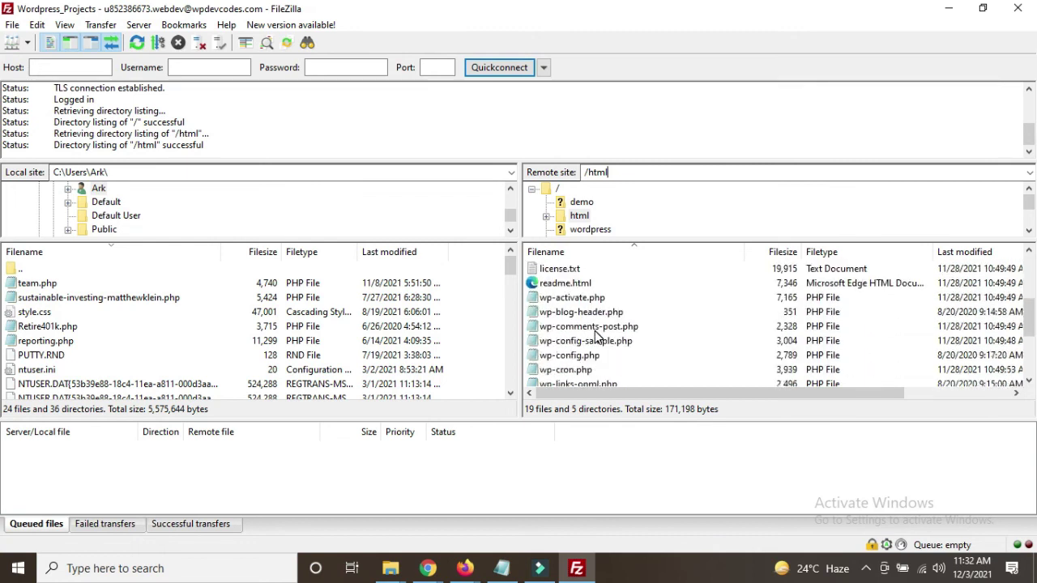